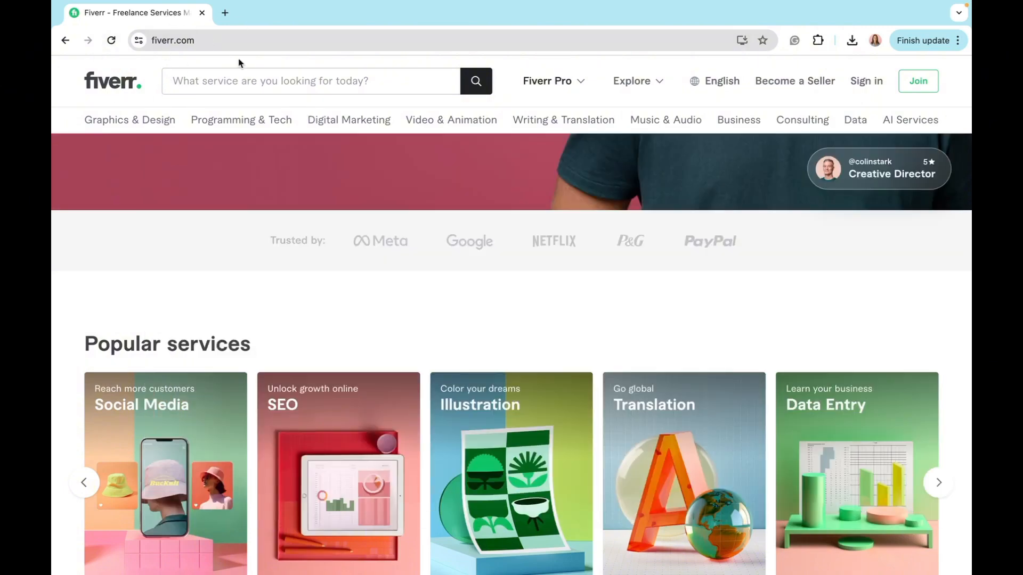
# Browse the service categories on the home page, including Programming & Tech and AI Services, and start joining as a new member.
pyautogui.scroll(-1, 197, 329)
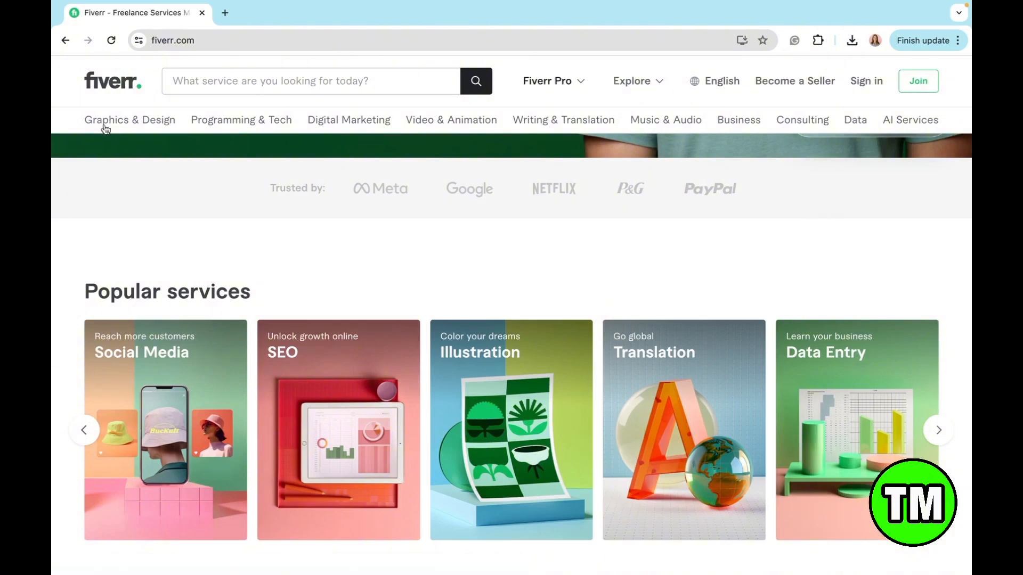
pyautogui.moveTo(155, 119)
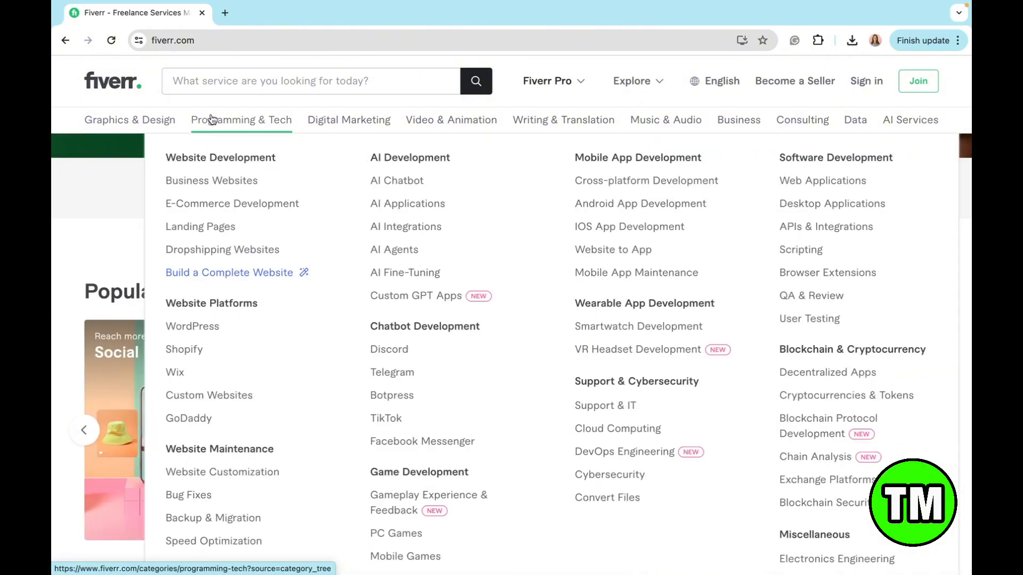
pyautogui.moveTo(347, 125)
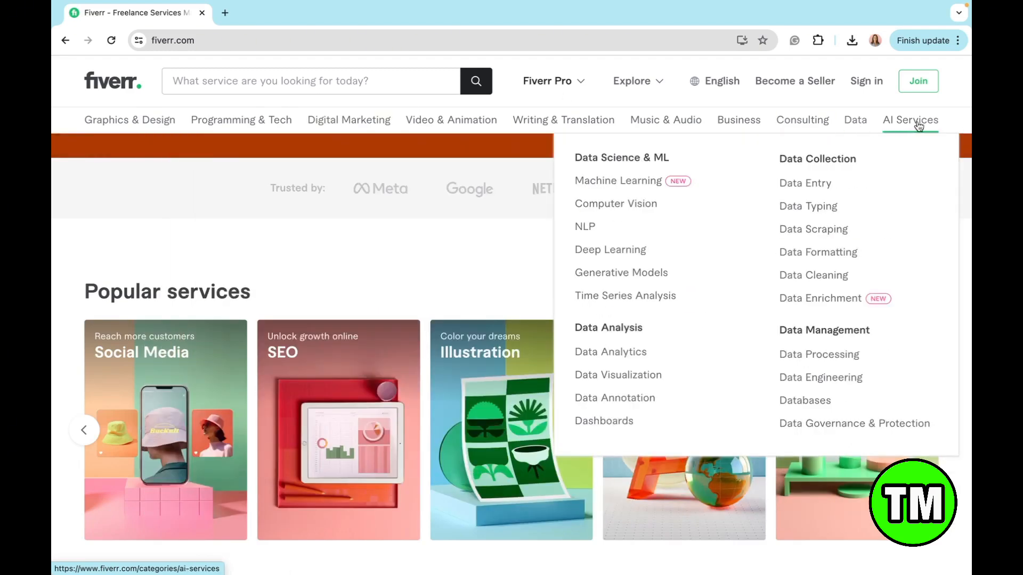
pyautogui.moveTo(917, 128)
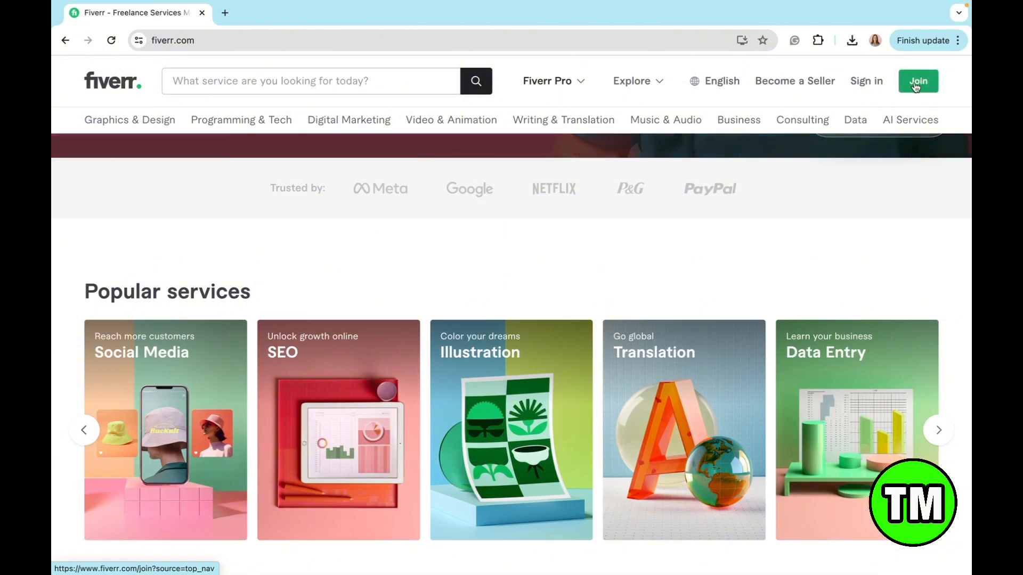
pyautogui.click(920, 85)
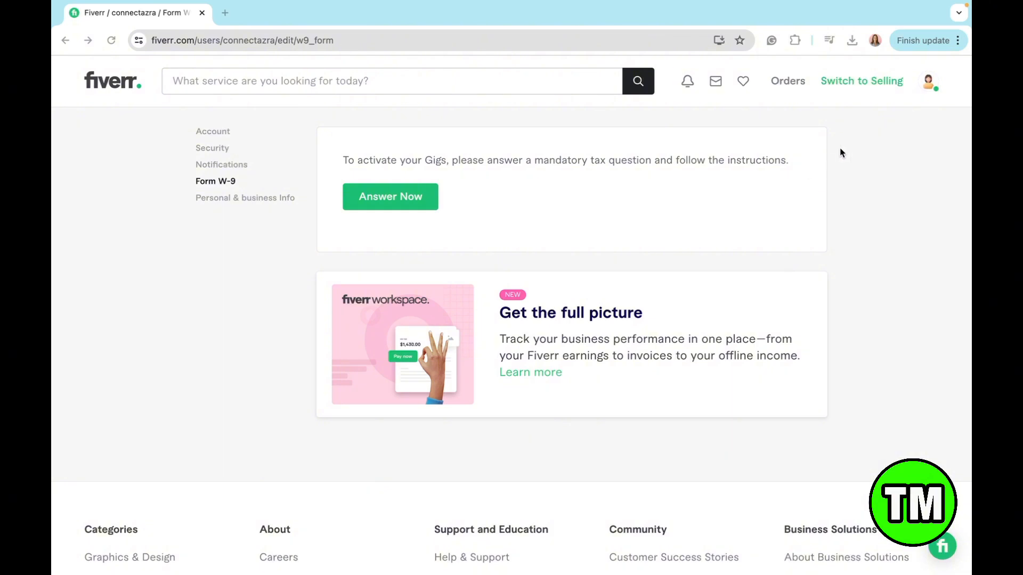
# Switch the account to selling and start creating a new Gig from the seller's gigs page.
pyautogui.click(861, 83)
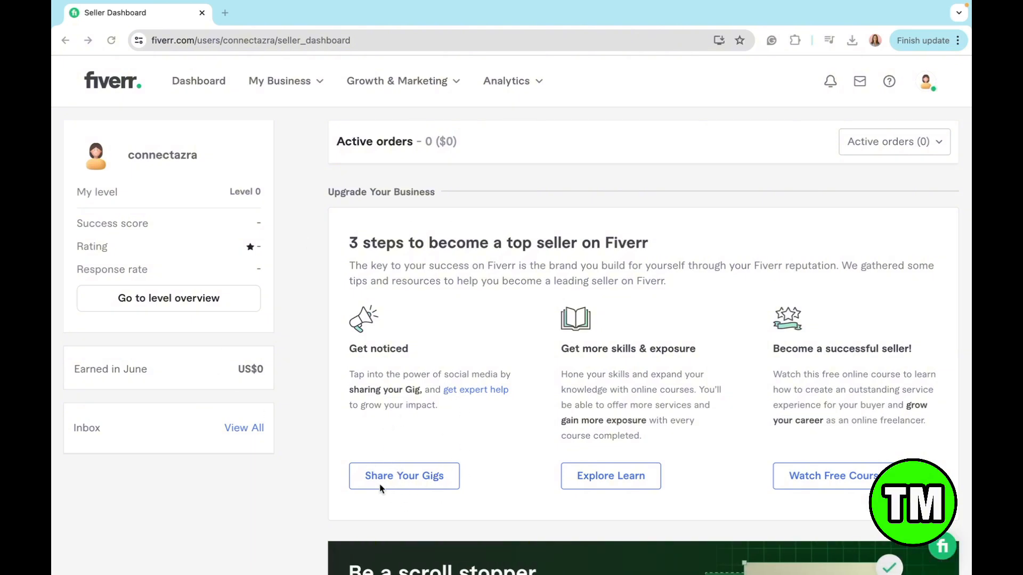
pyautogui.click(404, 479)
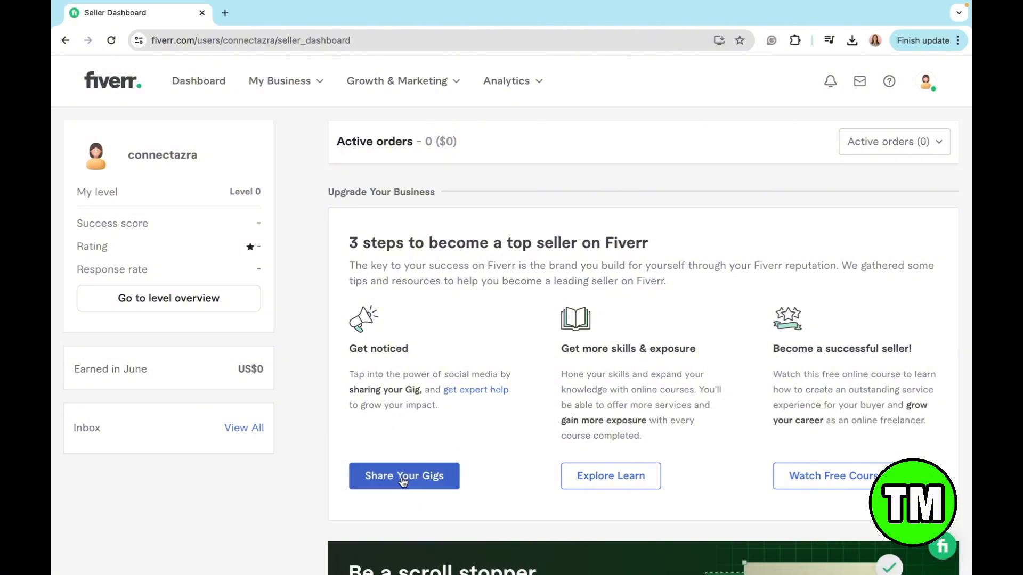
pyautogui.click(404, 479)
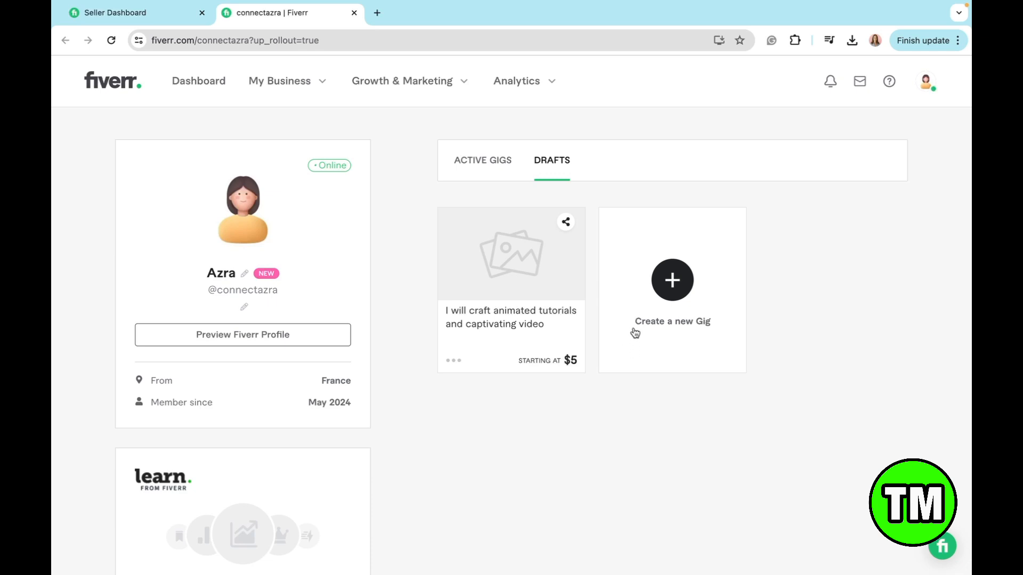
pyautogui.click(631, 319)
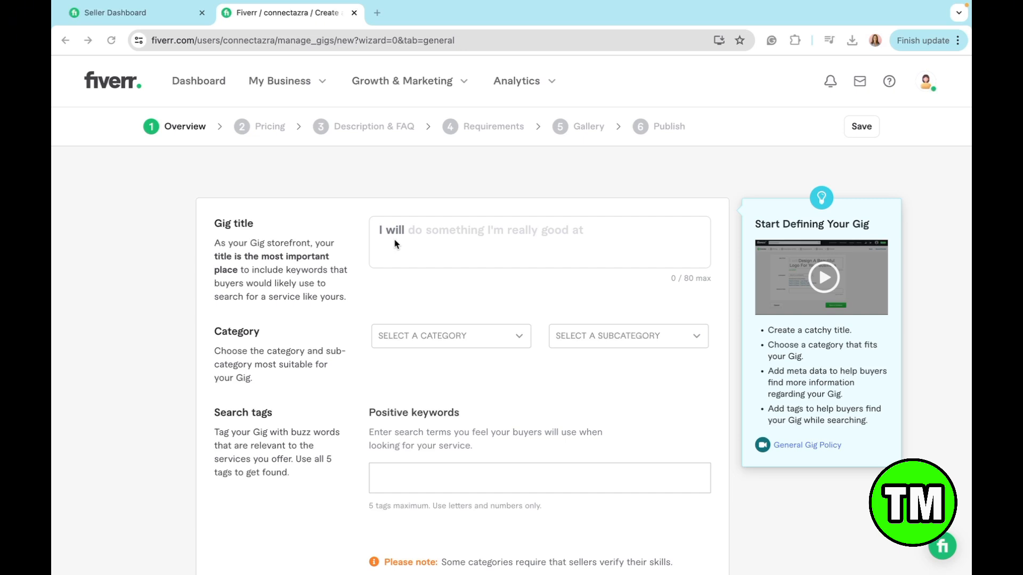
# Complete the Gig title as "I will do professional voiceover for youtube tutorial videos.".
pyautogui.click(431, 232)
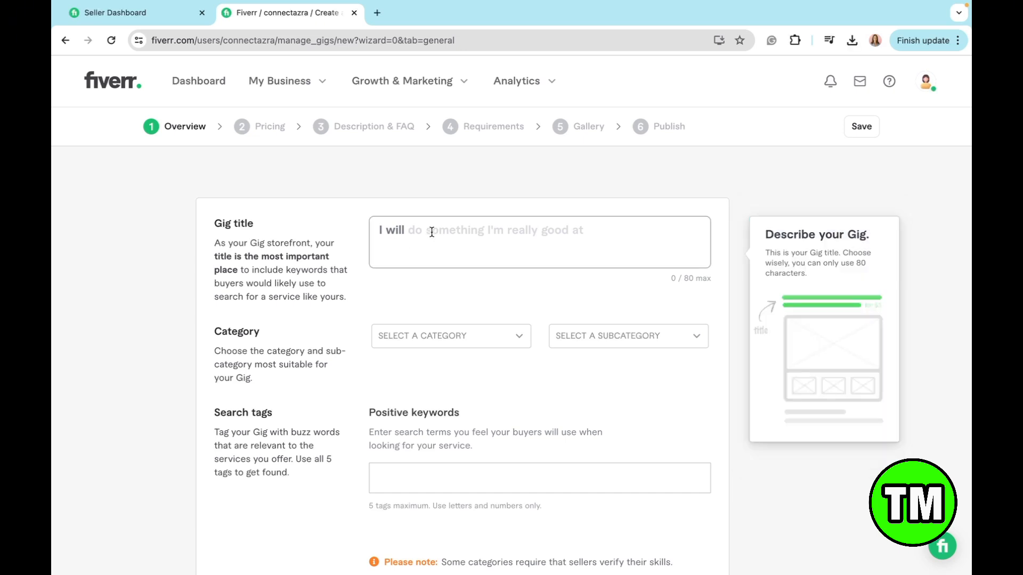
pyautogui.write('do')
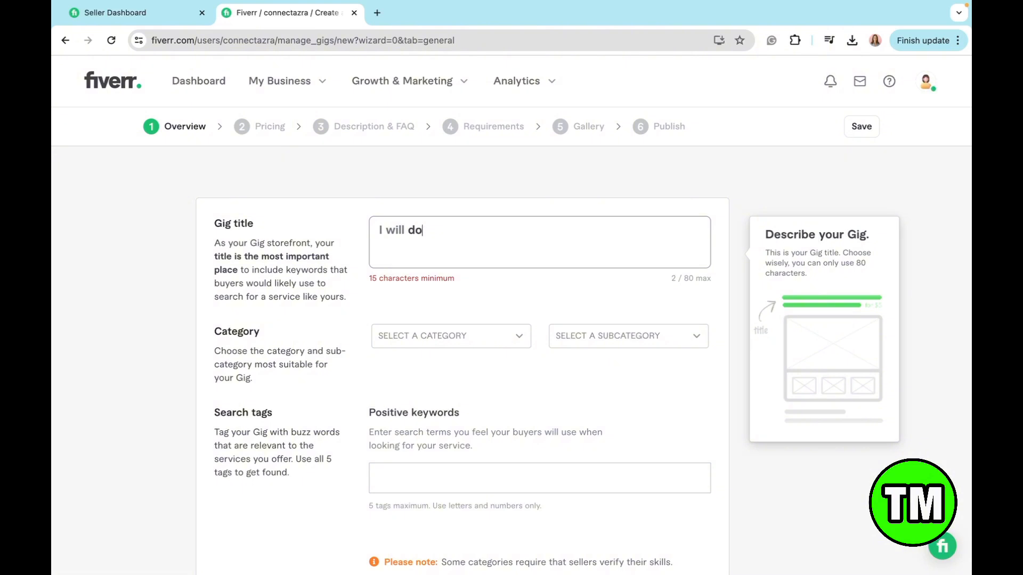
pyautogui.write(' professional voiceover fo')
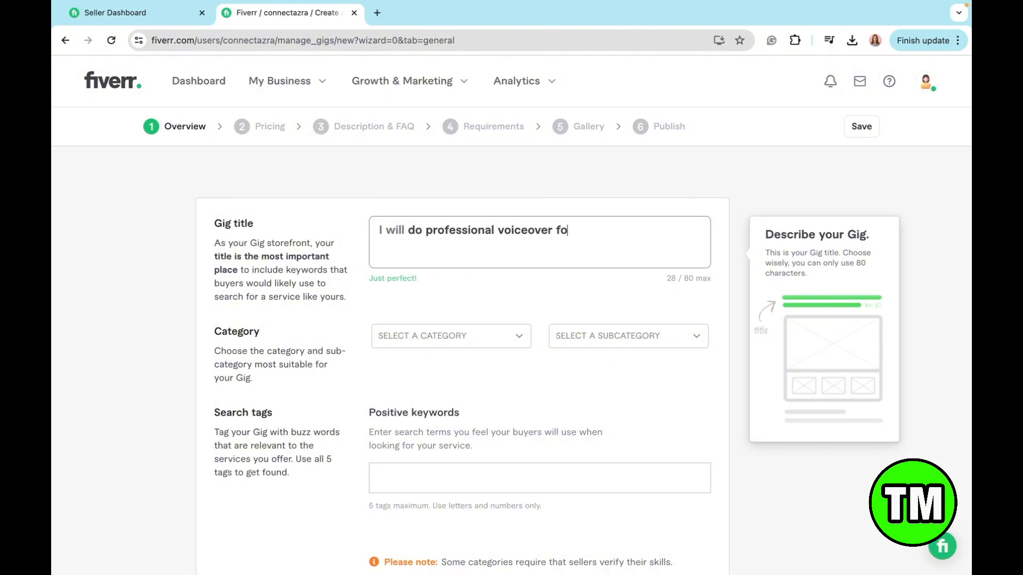
pyautogui.write('r youtube tuto')
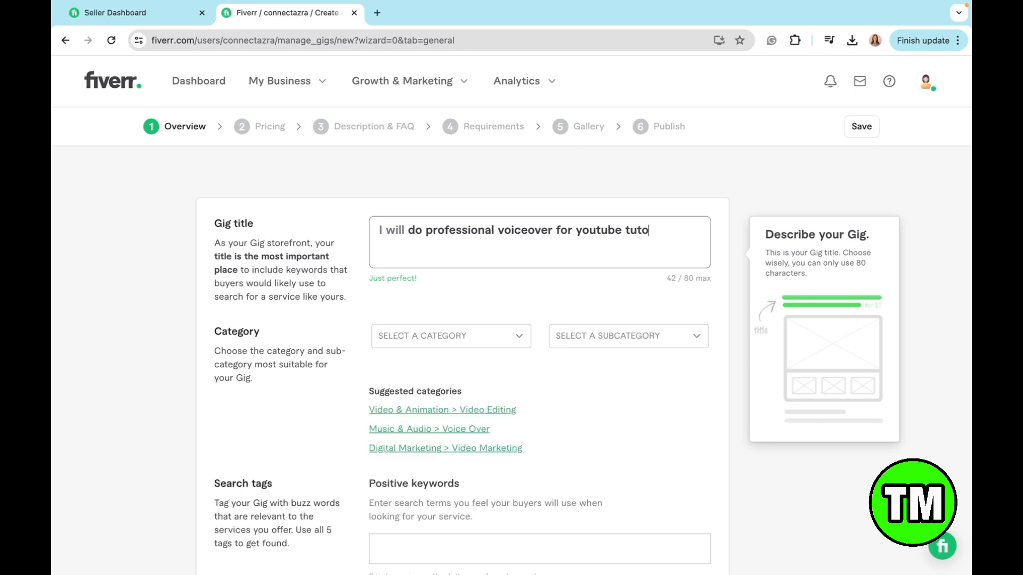
pyautogui.write('rial videos.')
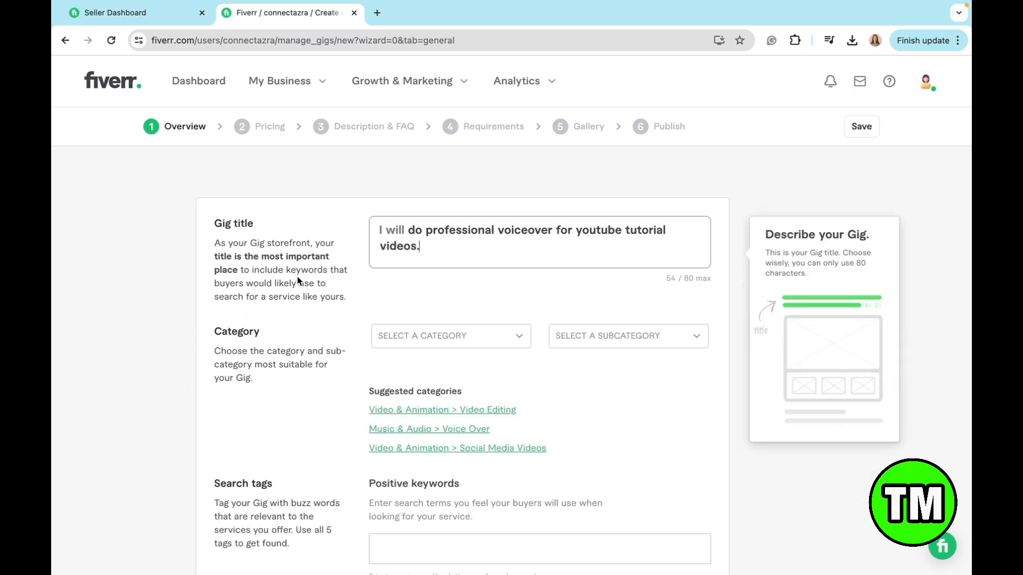
# Set the Gig's category to Music & Audio and its subcategory to Voice Over.
pyautogui.moveTo(370, 391); pyautogui.dragTo(469, 393)
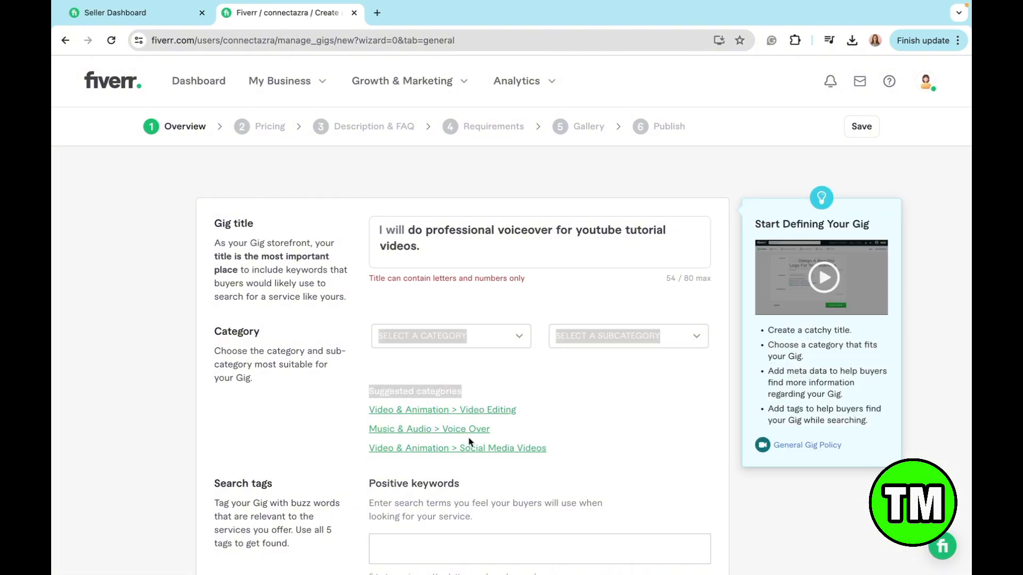
pyautogui.click(433, 344)
pyautogui.click(444, 344)
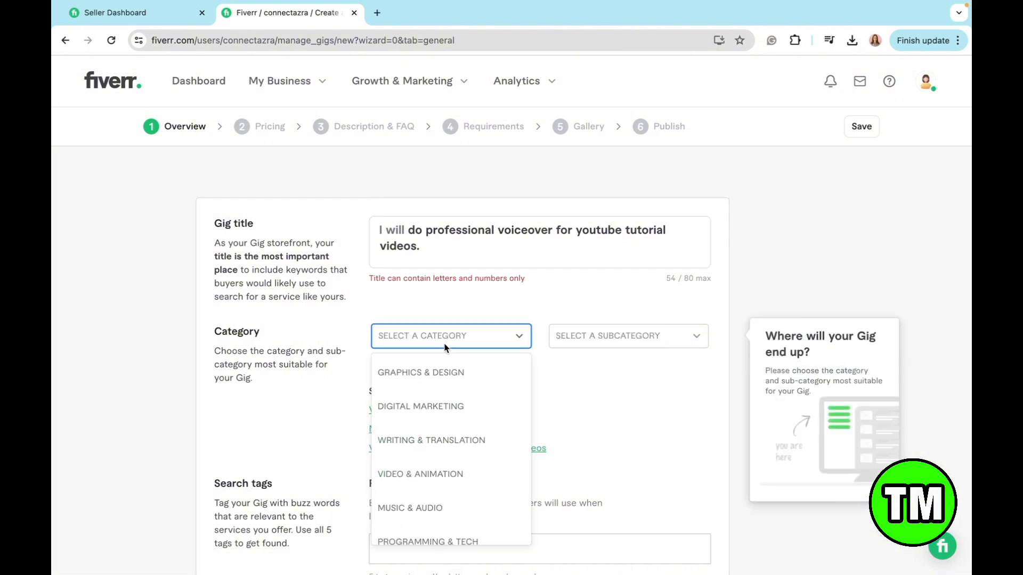
pyautogui.click(444, 344)
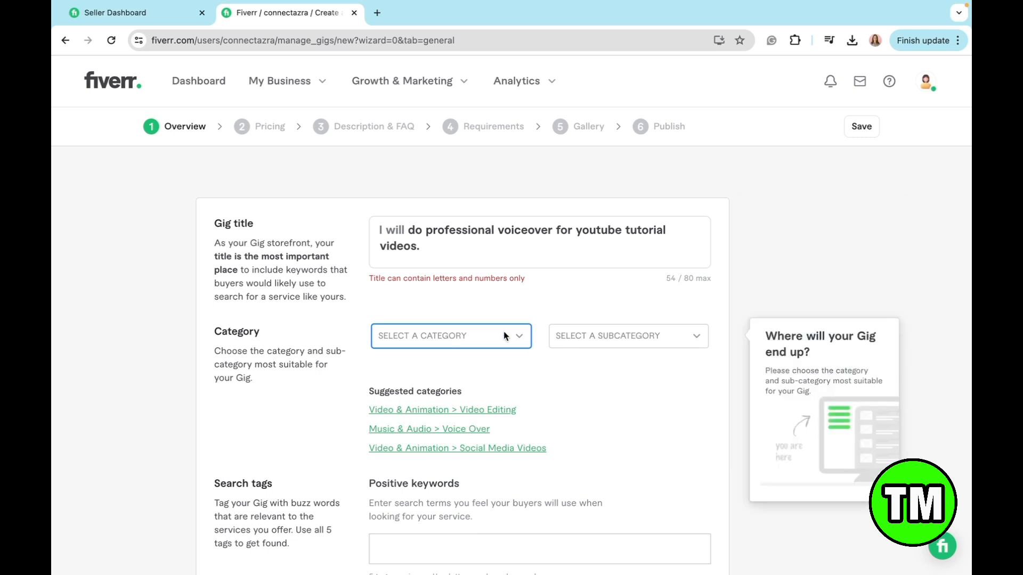
pyautogui.click(477, 336)
pyautogui.scroll(-1, 428, 472)
pyautogui.click(421, 472)
pyautogui.click(611, 339)
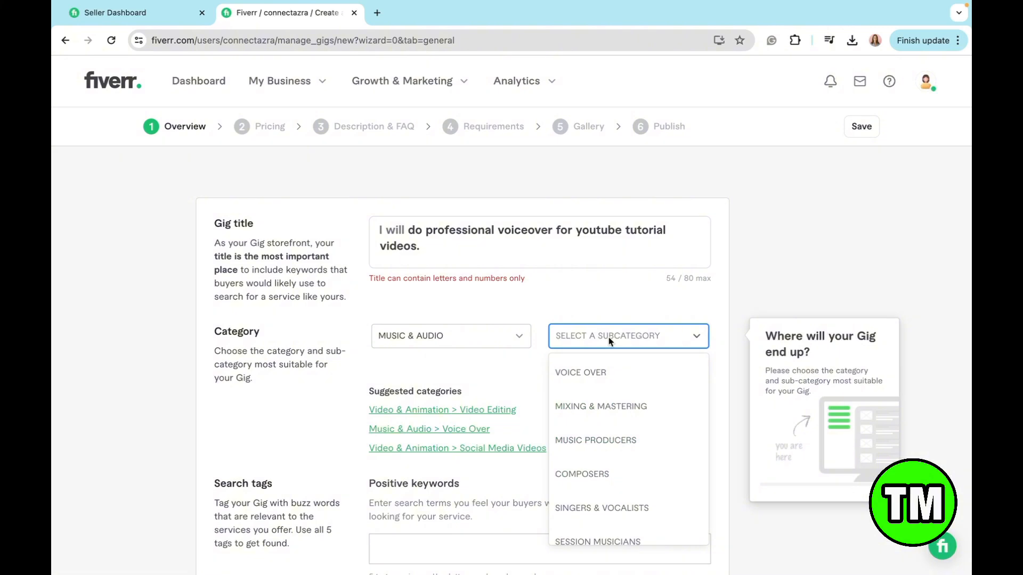
pyautogui.click(569, 385)
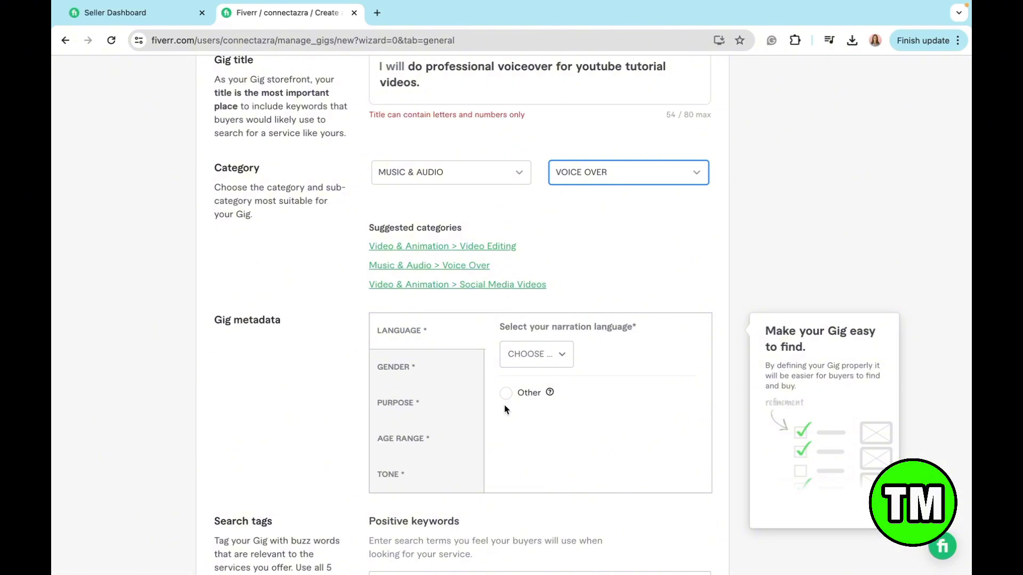
# Set the narration language to English and choose the English - American accent in the Gig metadata.
pyautogui.click(532, 356)
pyautogui.scroll(-2, 557, 443)
pyautogui.scroll(-5, 557, 443)
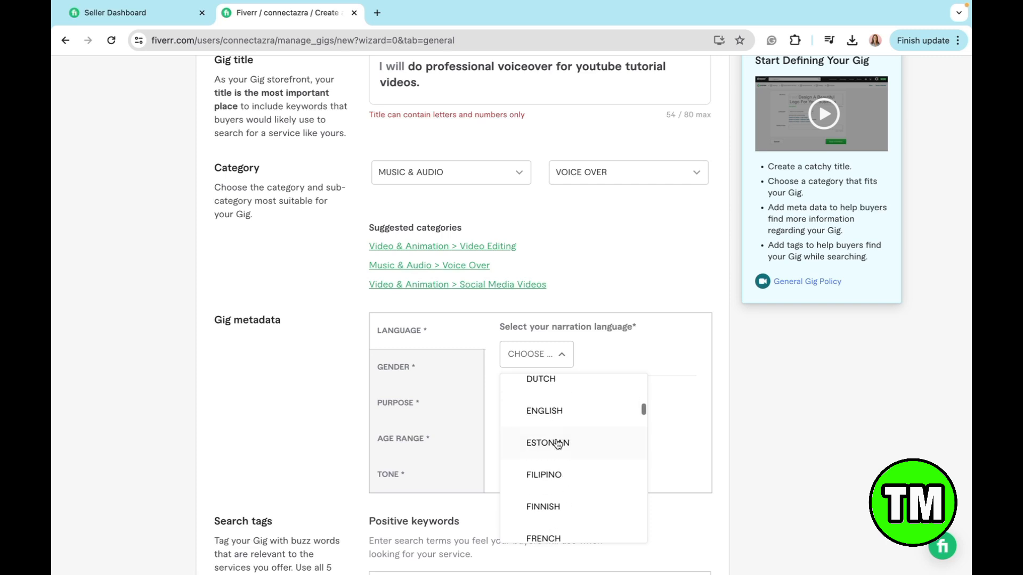
pyautogui.click(556, 443)
pyautogui.scroll(-2, 553, 440)
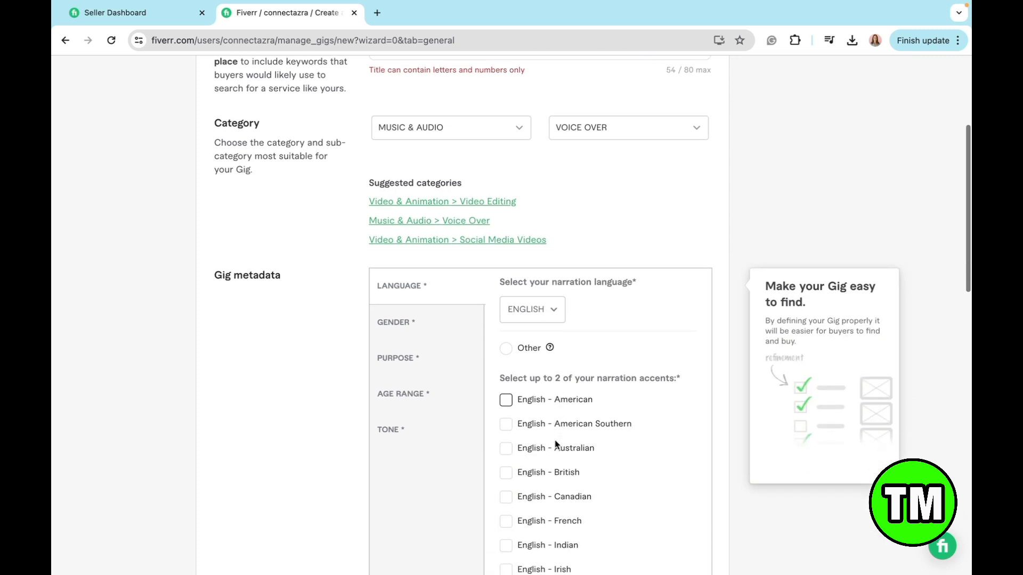
pyautogui.click(505, 362)
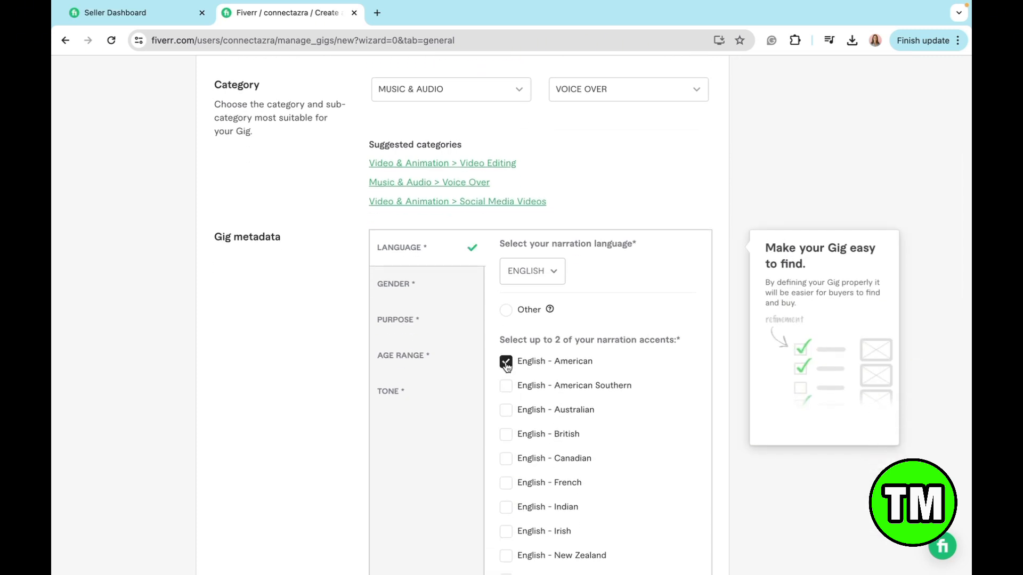
pyautogui.scroll(-4, 505, 365)
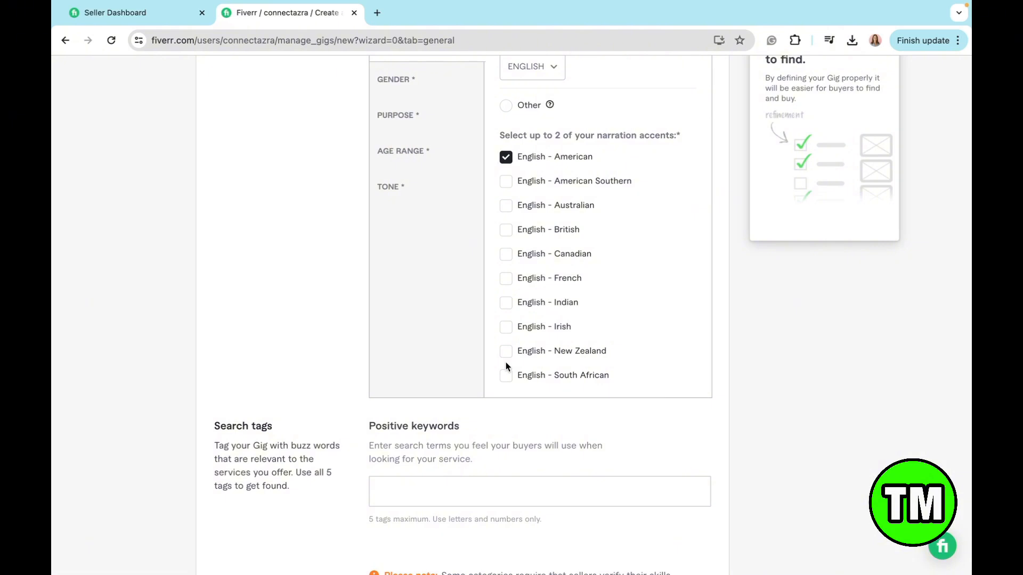
pyautogui.click(506, 303)
pyautogui.click(505, 303)
pyautogui.scroll(1, 613, 272)
pyautogui.scroll(1, 614, 272)
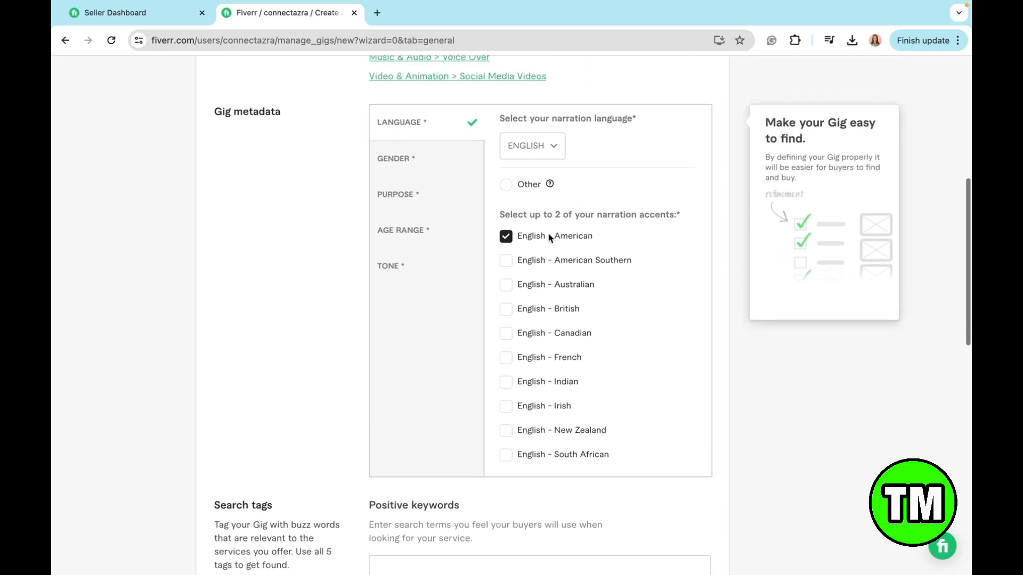
# Set the voice gender to Female and choose Youtube, Audiobook and Video narration as the voice over purposes.
pyautogui.click(405, 160)
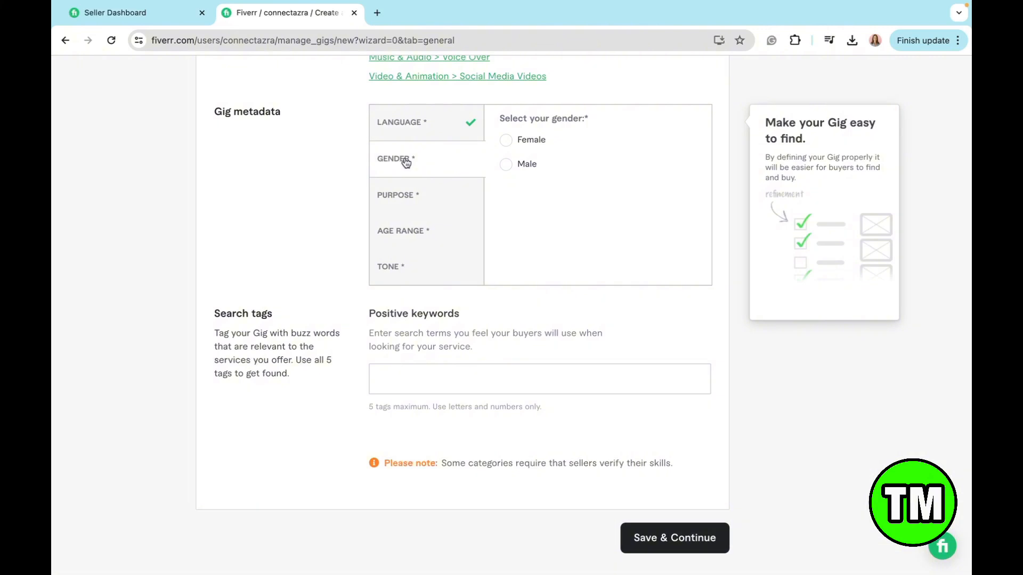
pyautogui.click(505, 139)
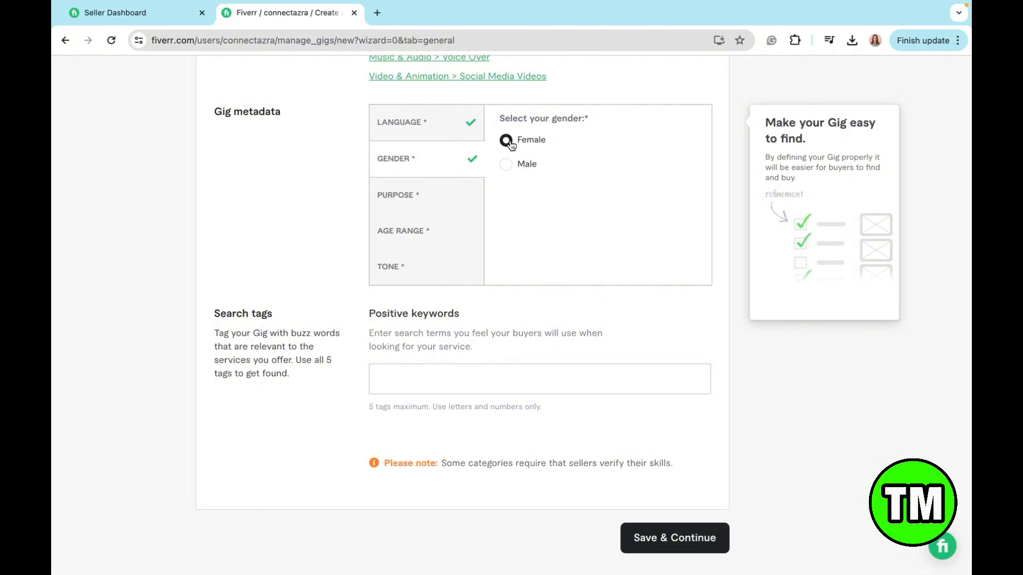
pyautogui.click(446, 201)
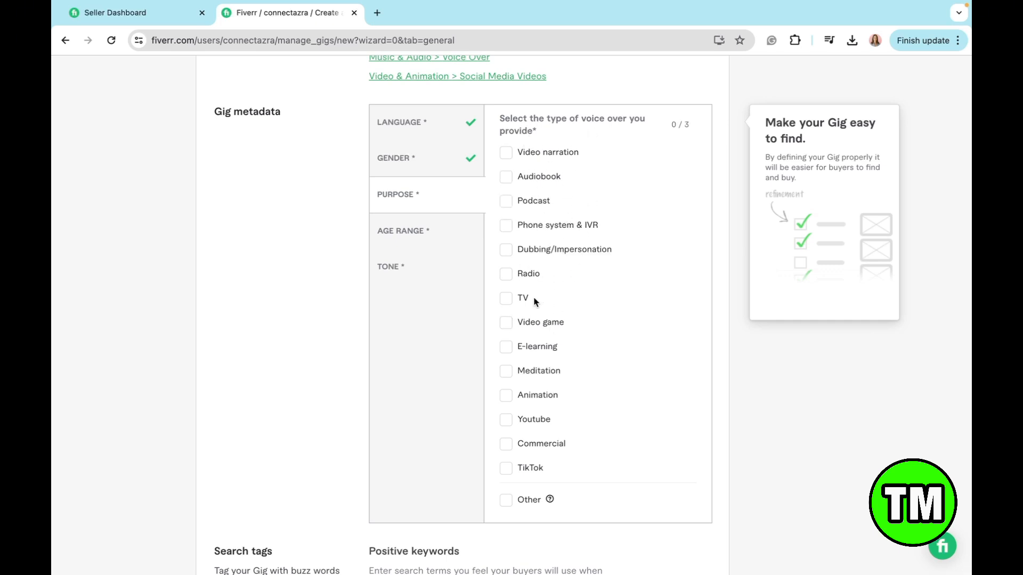
pyautogui.click(508, 422)
pyautogui.click(508, 183)
pyautogui.click(508, 157)
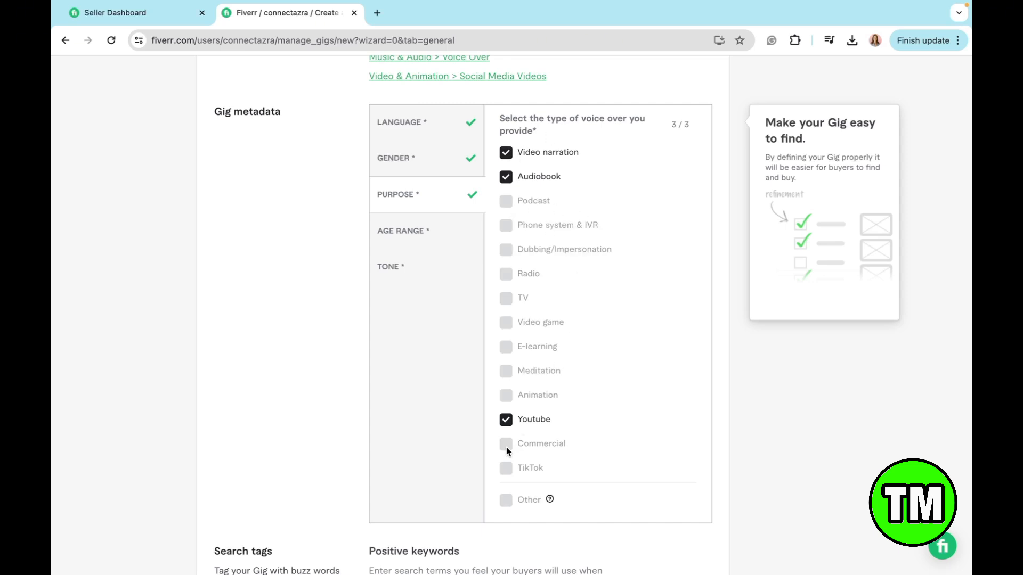
# Set the voice age range to Youth and choose the Conversational, Energetic and Casual tones.
pyautogui.click(410, 237)
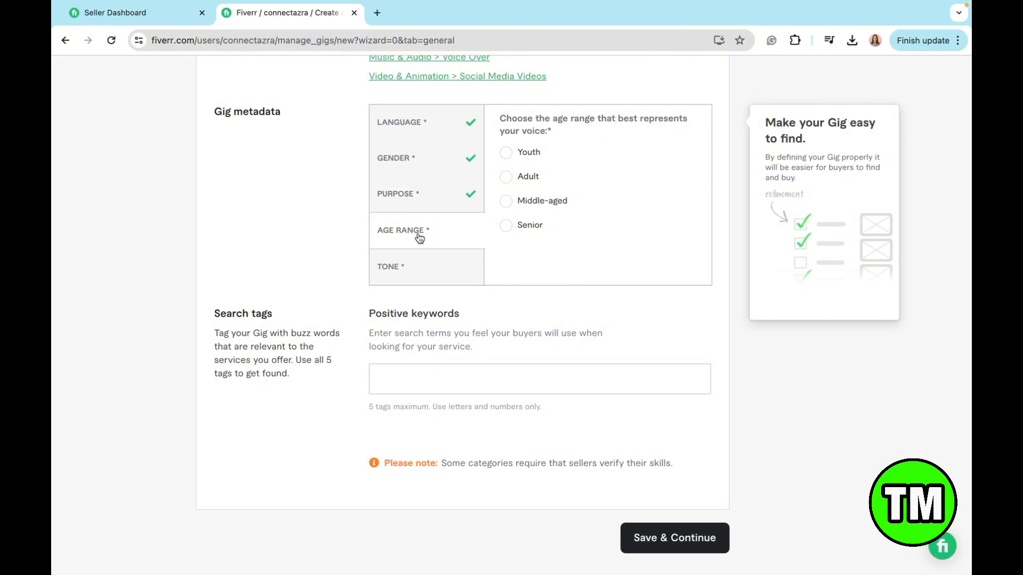
pyautogui.click(507, 154)
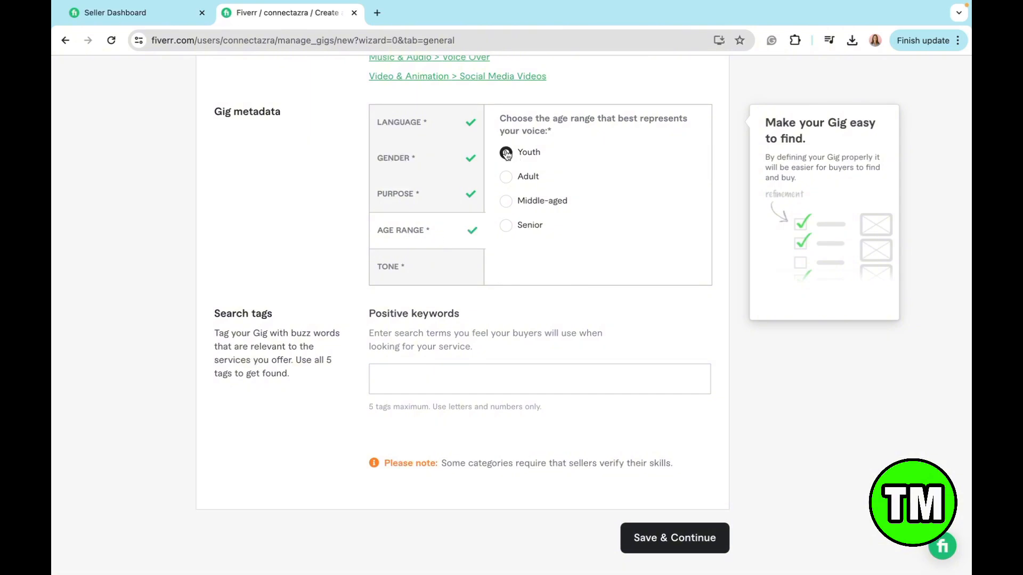
pyautogui.click(440, 283)
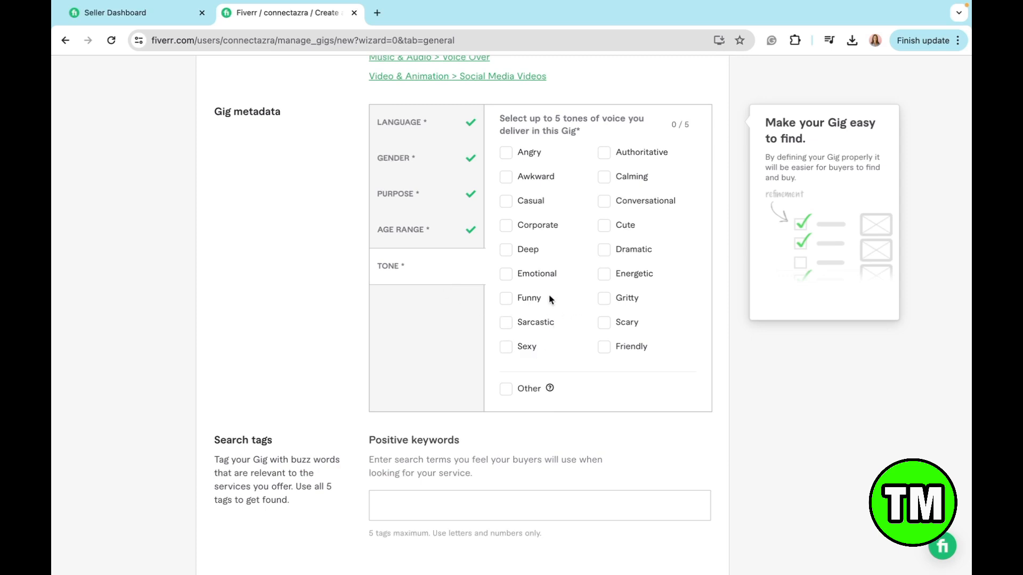
pyautogui.click(602, 202)
pyautogui.scroll(-1, 602, 229)
pyautogui.click(604, 270)
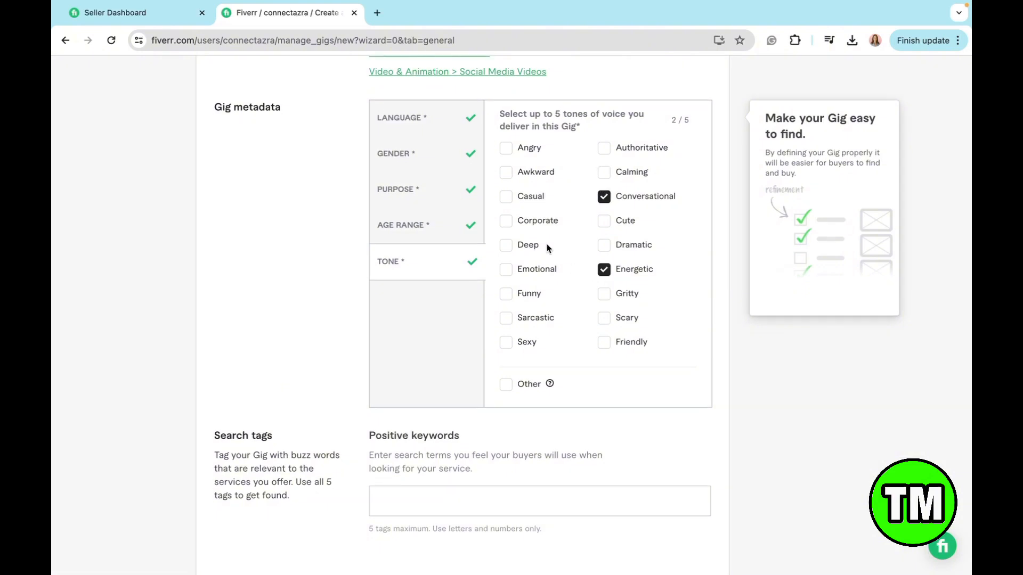
pyautogui.click(506, 197)
# Add voiceover, youtube and audiobook as the Gig's positive keyword search tags.
pyautogui.scroll(-2, 266, 367)
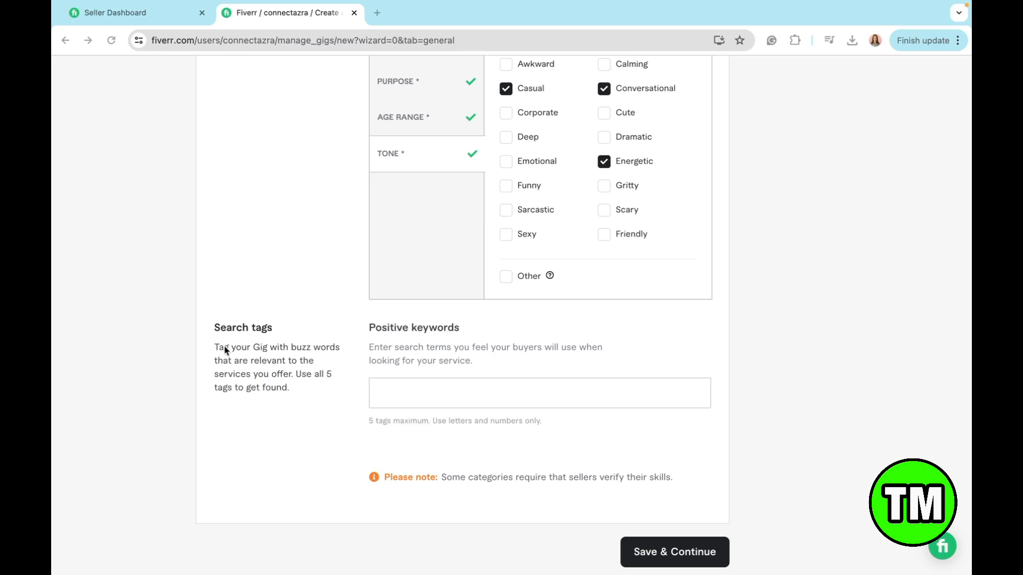
pyautogui.click(429, 396)
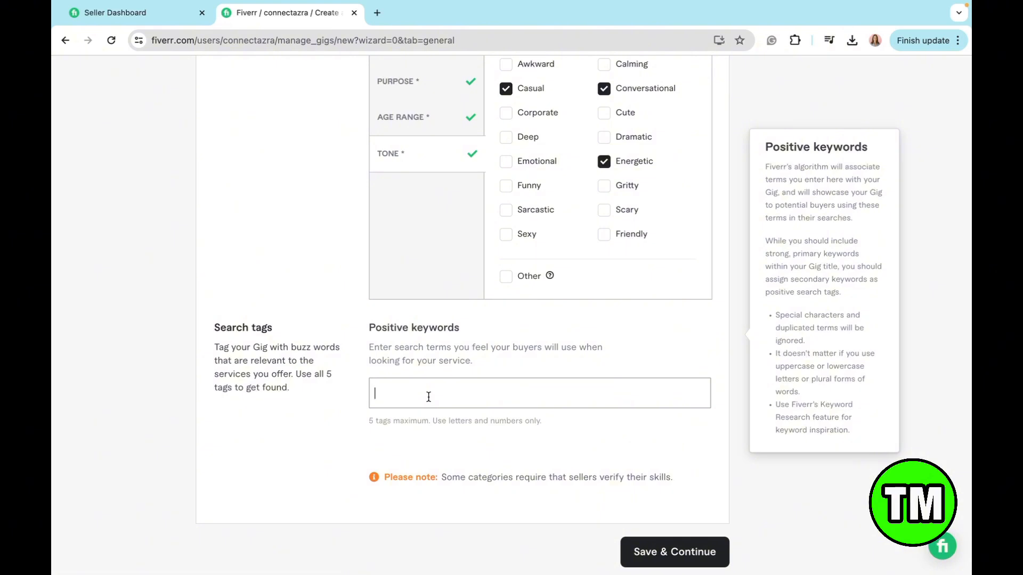
pyautogui.write('vo')
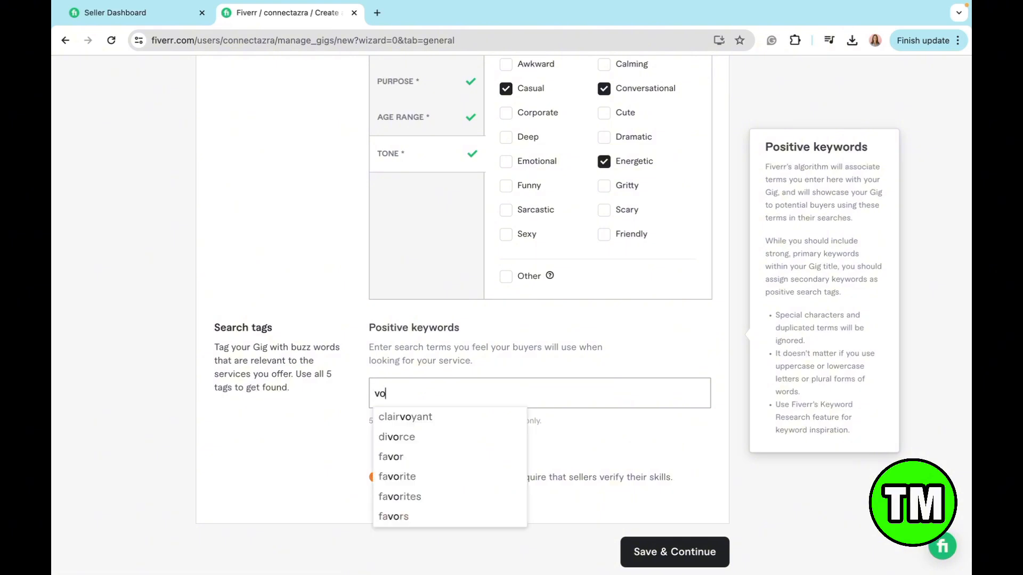
pyautogui.write('iceover')
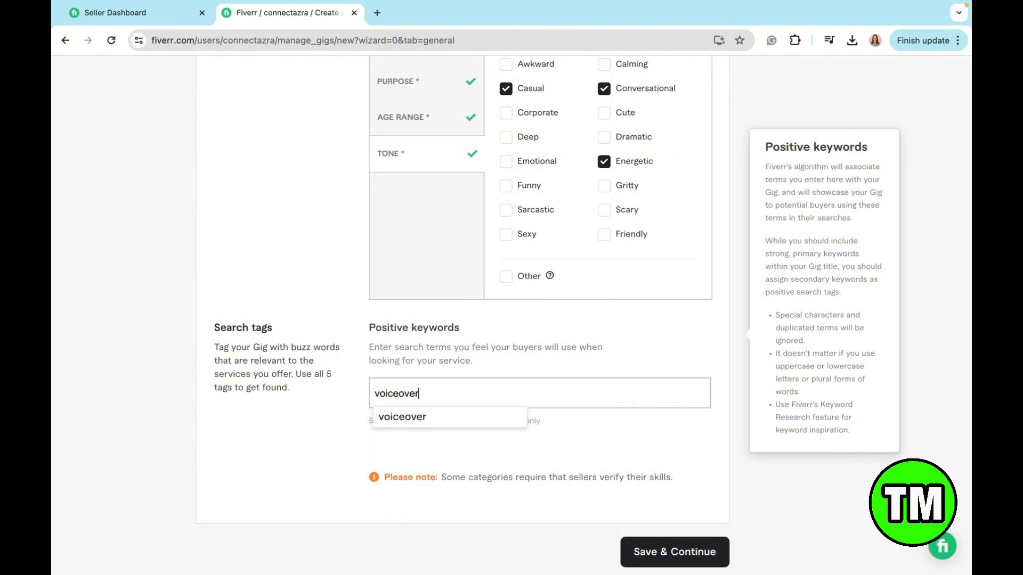
pyautogui.click(415, 419)
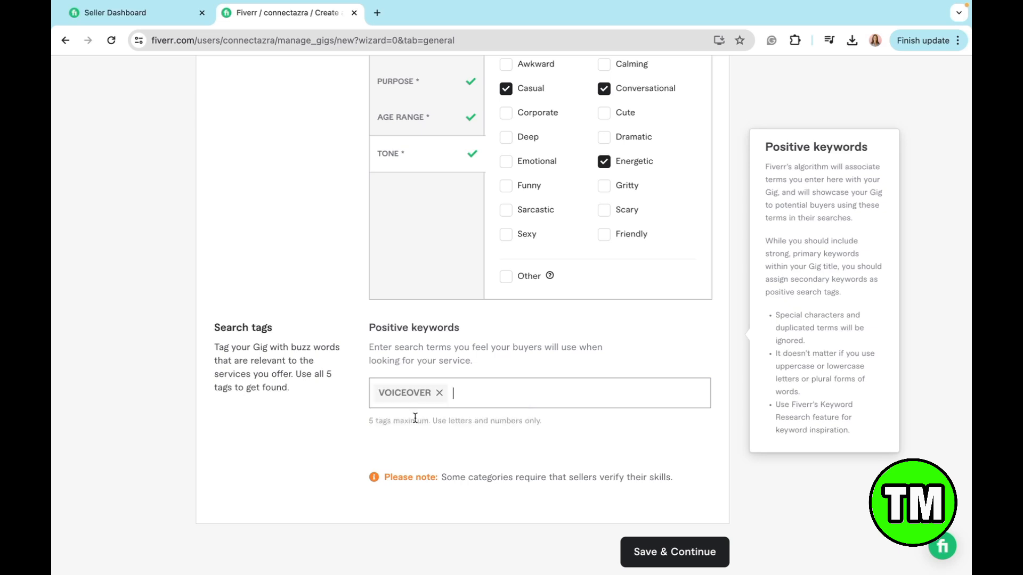
pyautogui.write('youtub')
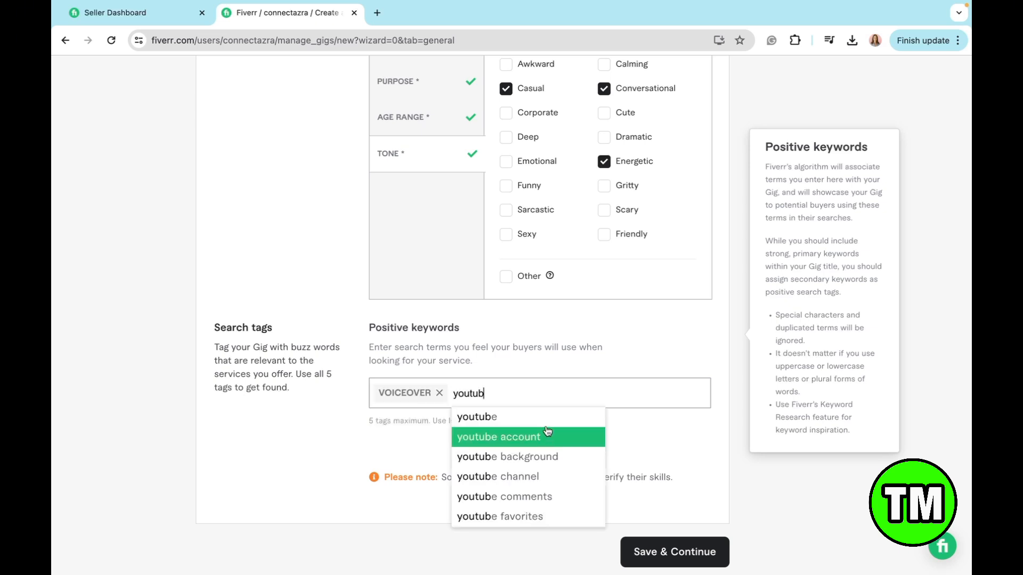
pyautogui.click(489, 418)
pyautogui.write('book')
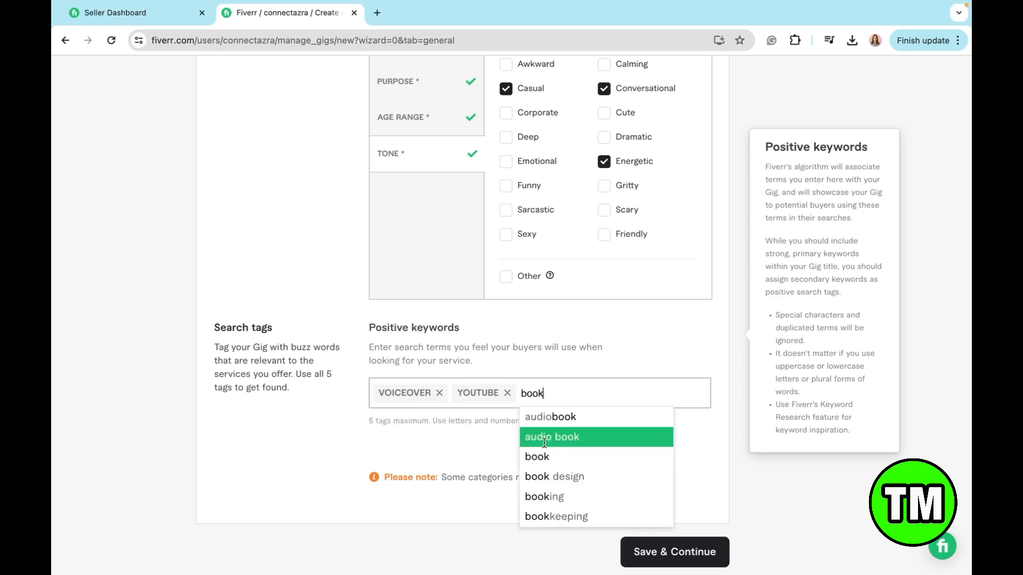
pyautogui.click(562, 419)
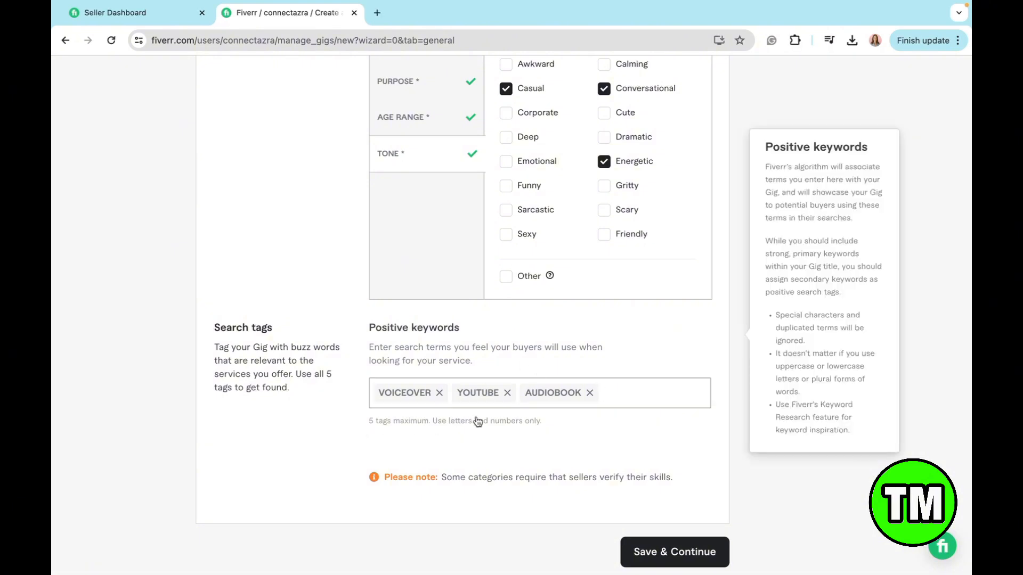
# Save the Gig overview and continue to the pricing stage.
pyautogui.moveTo(368, 422); pyautogui.dragTo(432, 420)
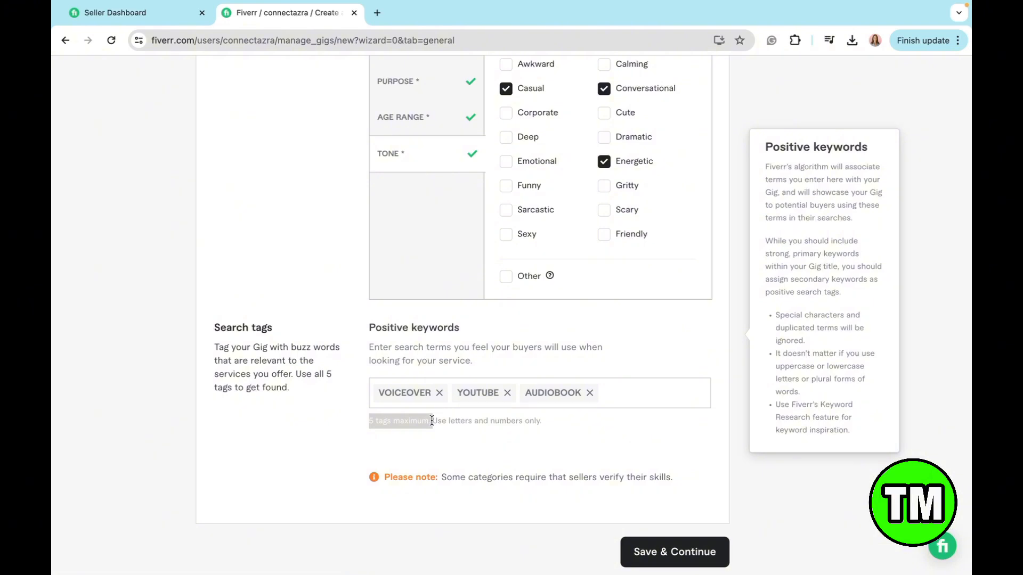
pyautogui.click(490, 453)
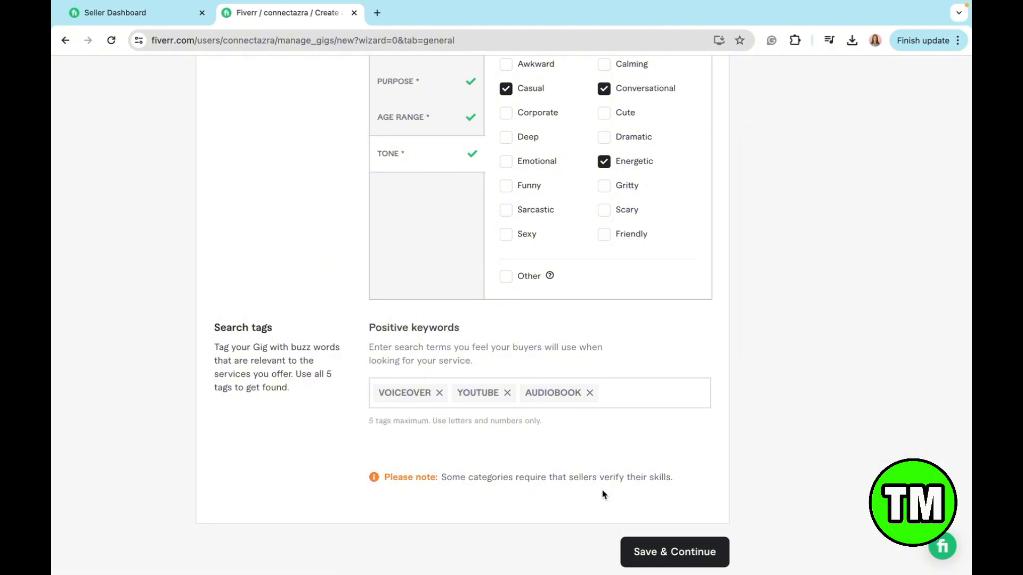
pyautogui.click(666, 559)
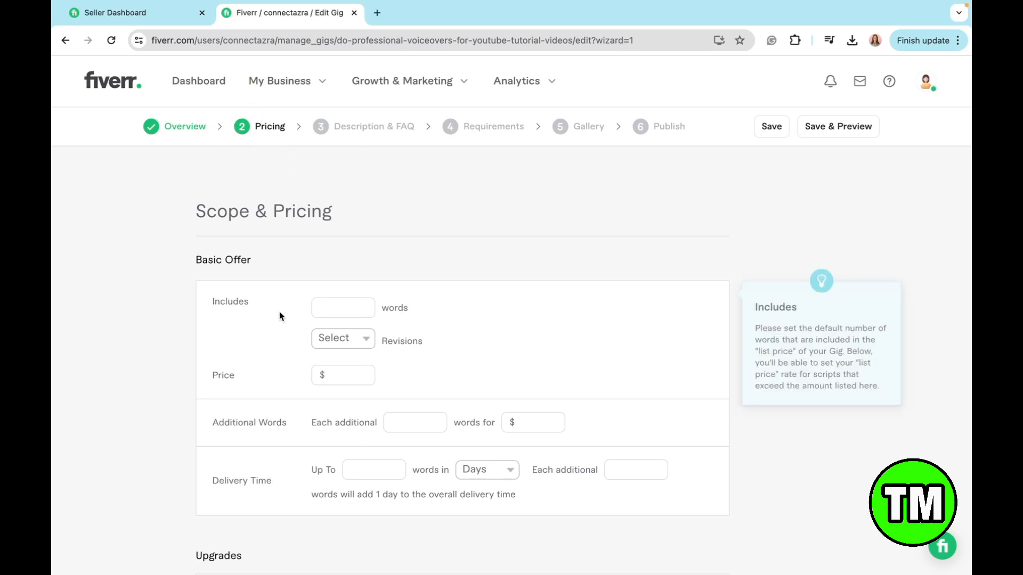
# Set the basic offer to include 4000 words and 2 revisions for a price of $500.
pyautogui.scroll(-1, 280, 317)
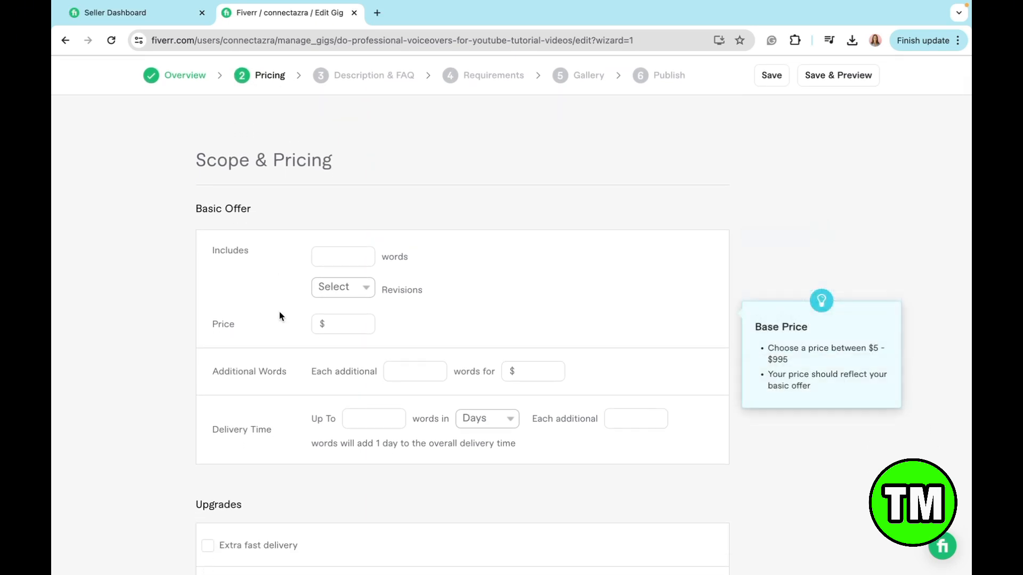
pyautogui.scroll(-2, 303, 377)
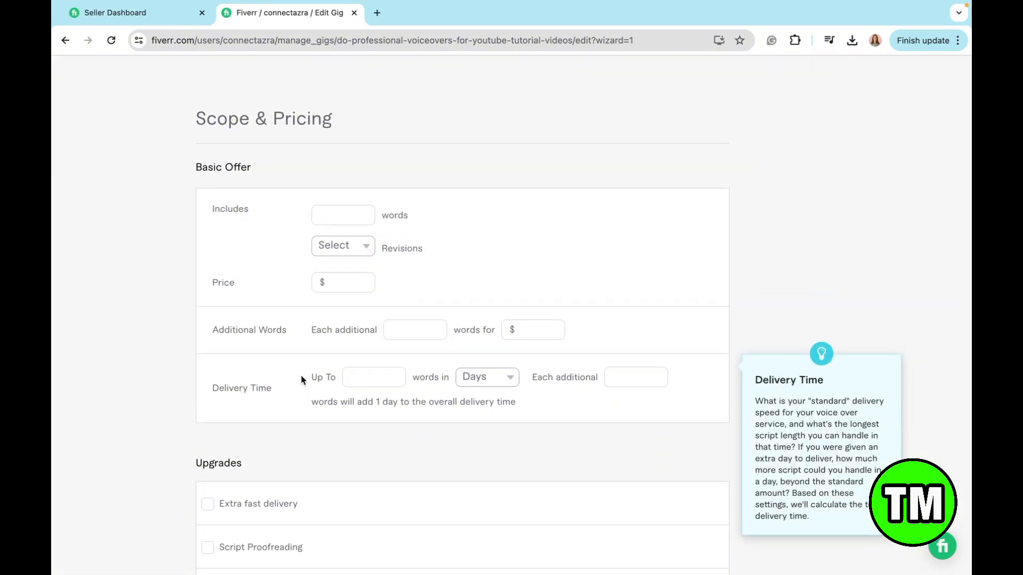
pyautogui.scroll(-1, 302, 376)
pyautogui.click(350, 180)
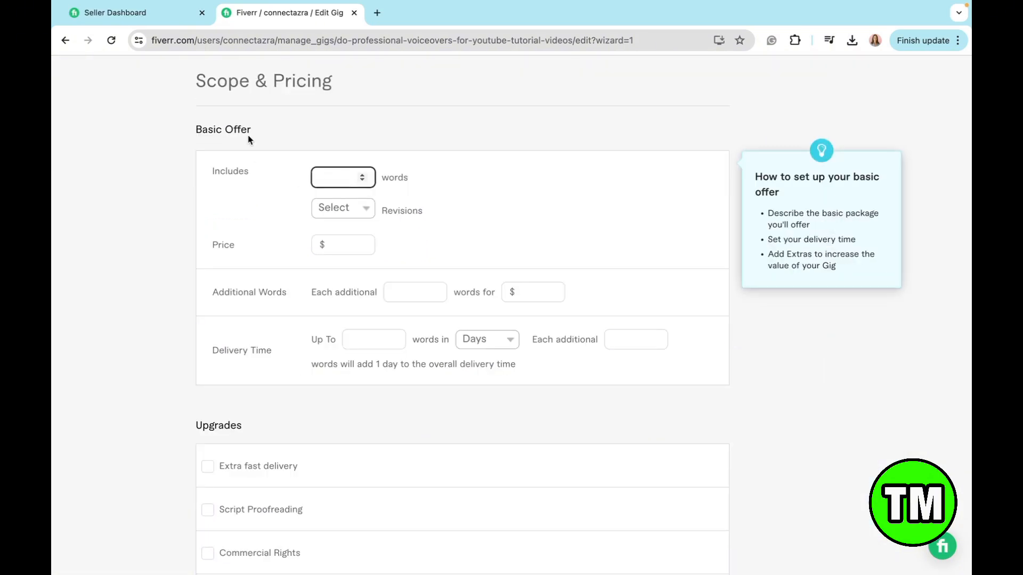
pyautogui.moveTo(246, 134); pyautogui.dragTo(164, 134)
pyautogui.click(334, 172)
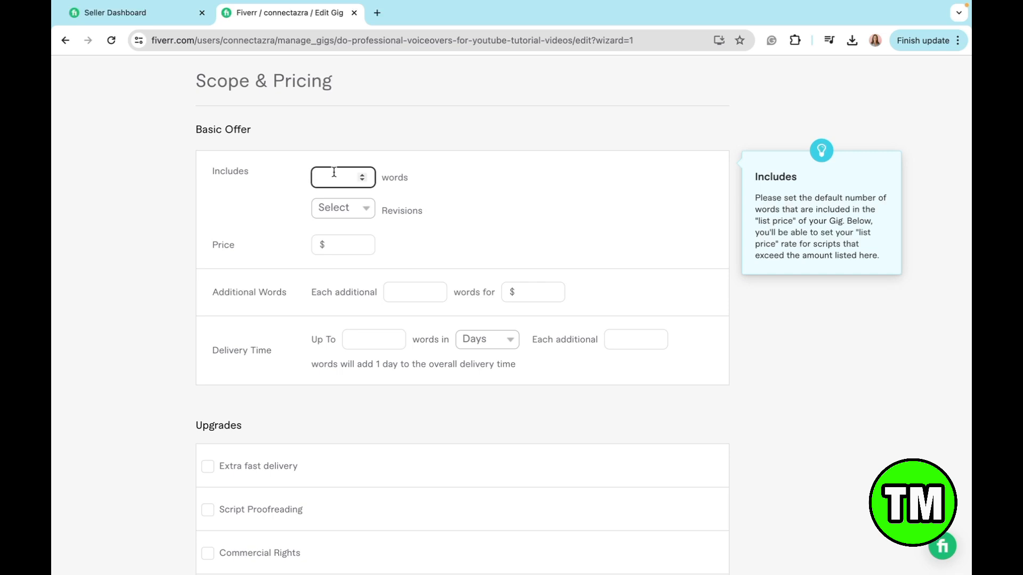
pyautogui.write('4000')
pyautogui.moveTo(354, 211)
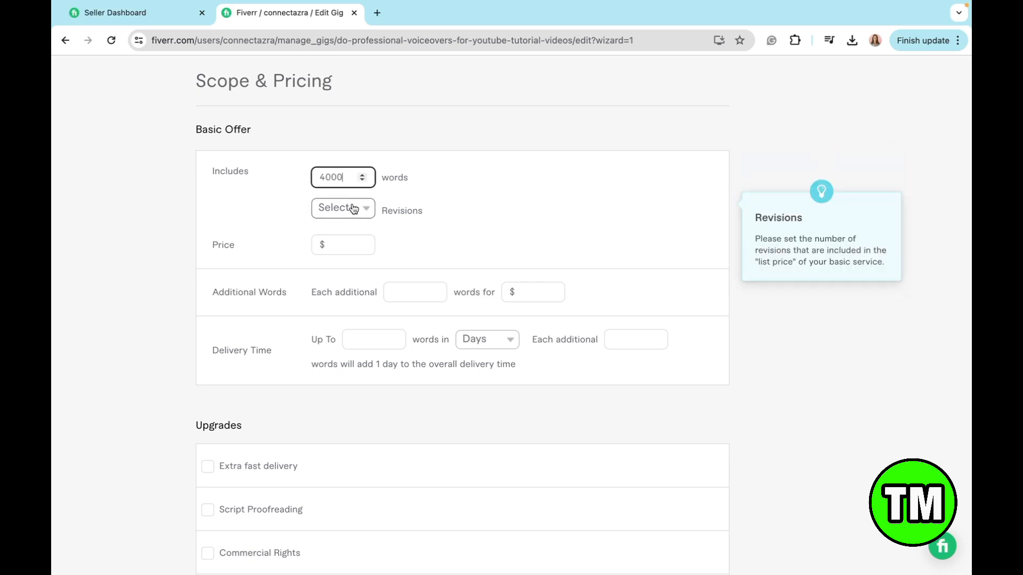
pyautogui.click(354, 212)
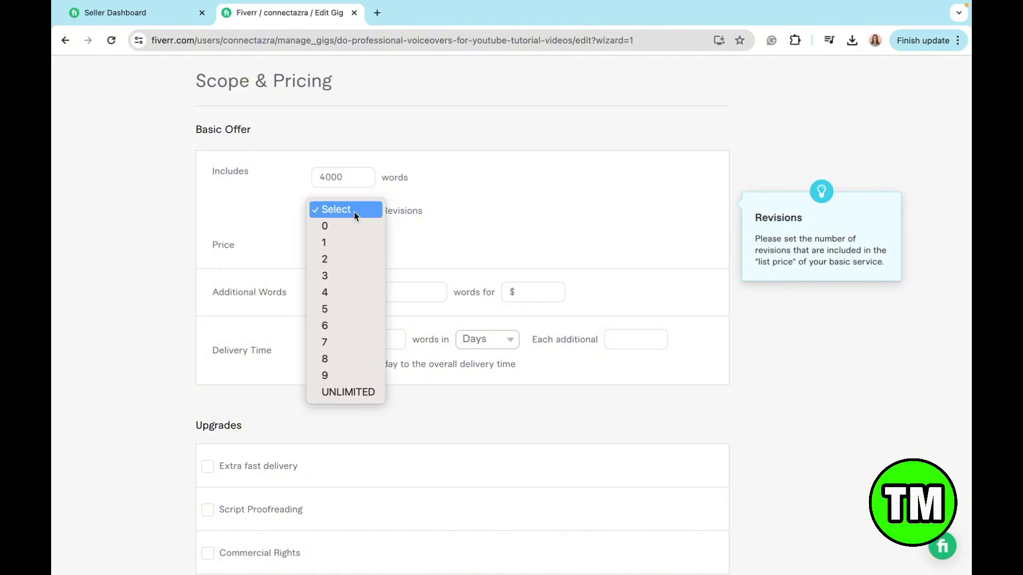
pyautogui.click(335, 259)
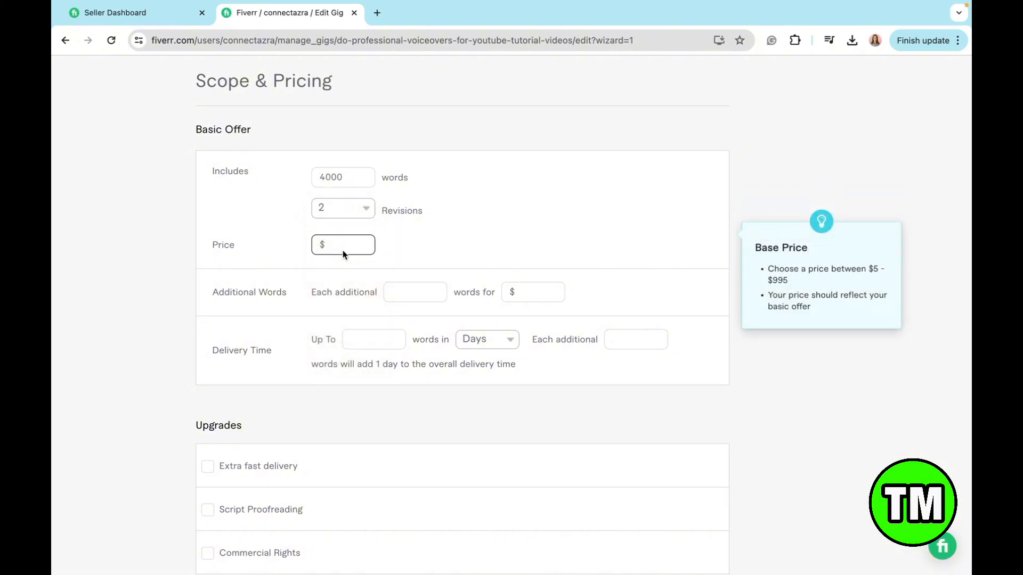
pyautogui.write('500')
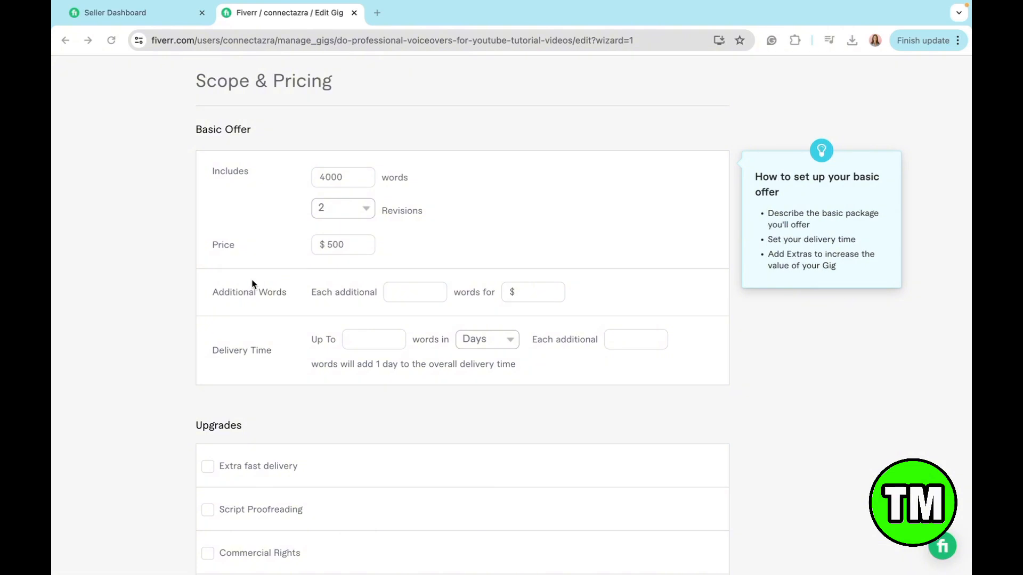
# Charge $10 for each additional 100 words in the basic offer.
pyautogui.click(411, 293)
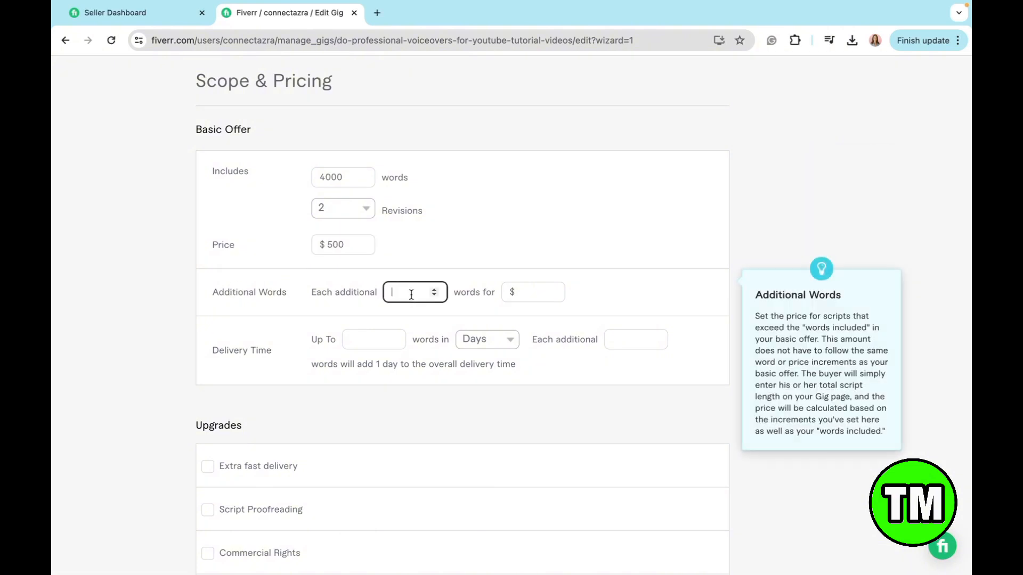
pyautogui.write('100')
pyautogui.click(553, 297)
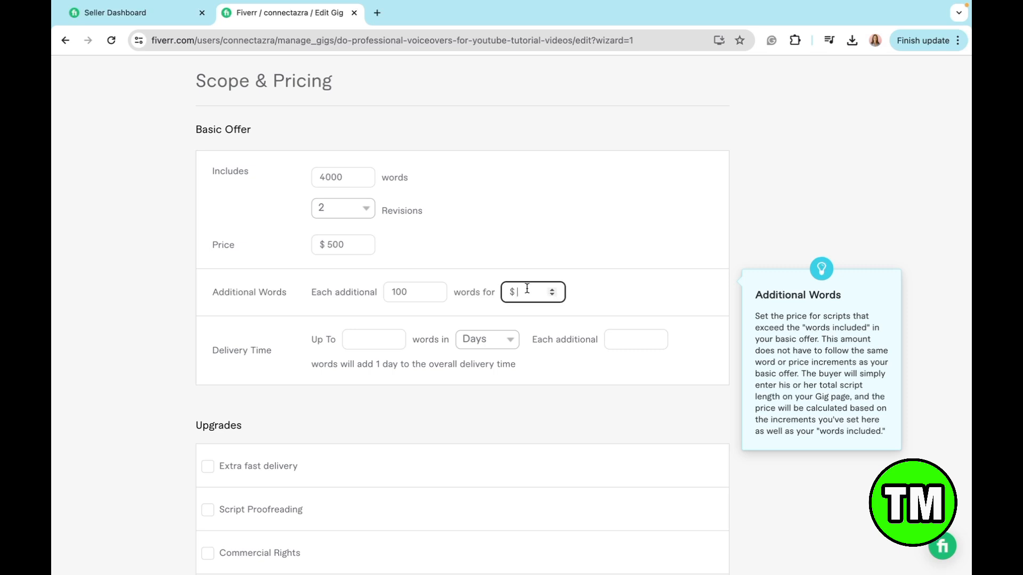
pyautogui.write('10')
pyautogui.click(493, 321)
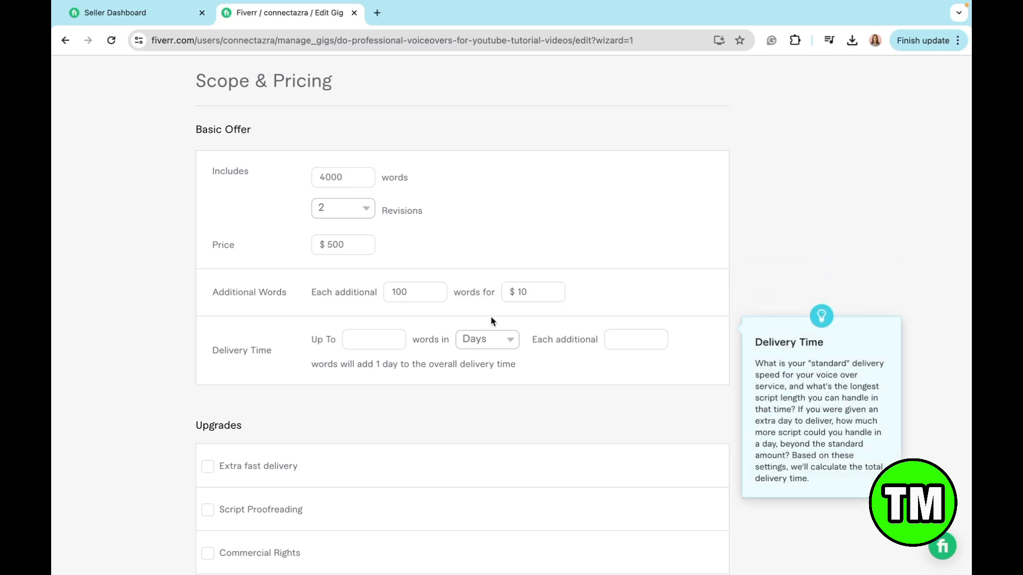
# Set the delivery time to up to 4000 words in 5 days, with each additional 100 words adding one day.
pyautogui.scroll(2, 493, 322)
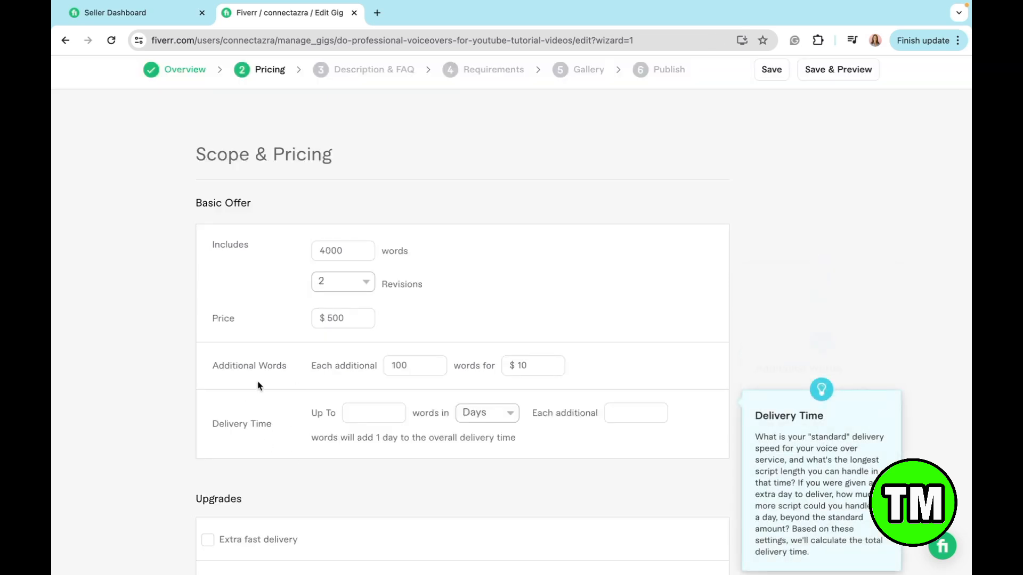
pyautogui.click(361, 418)
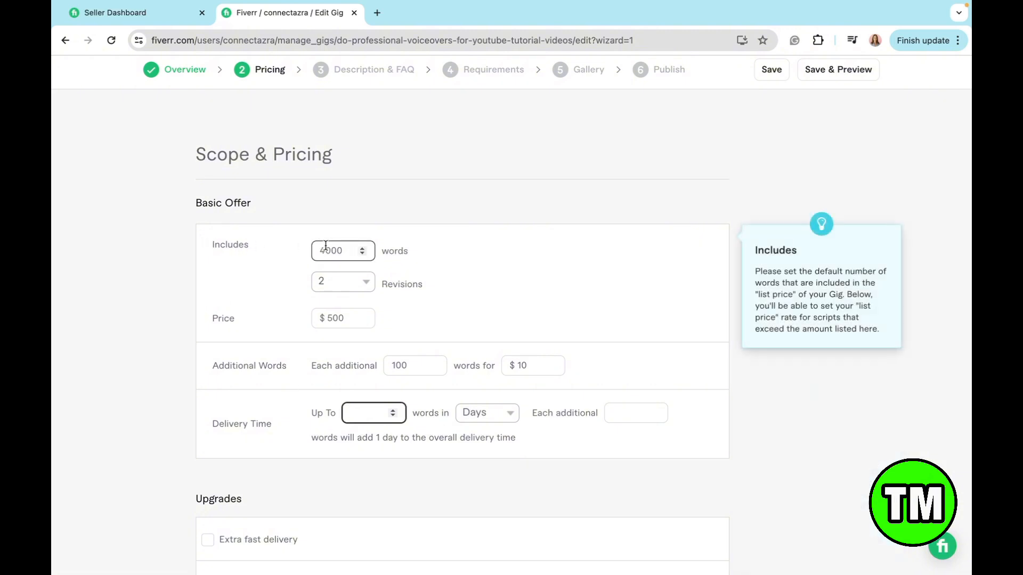
pyautogui.write('400')
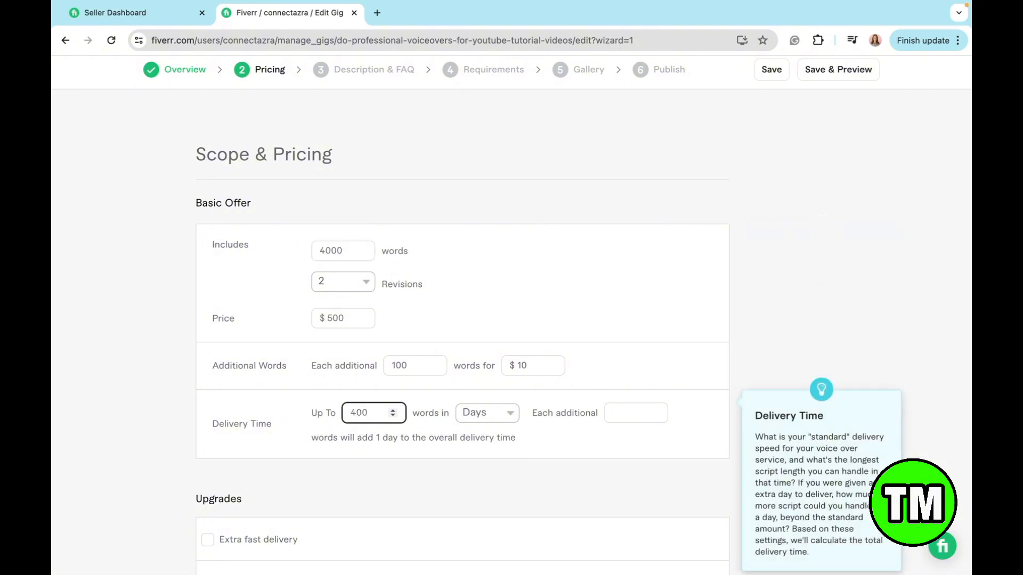
pyautogui.write('0')
pyautogui.click(495, 419)
pyautogui.click(489, 498)
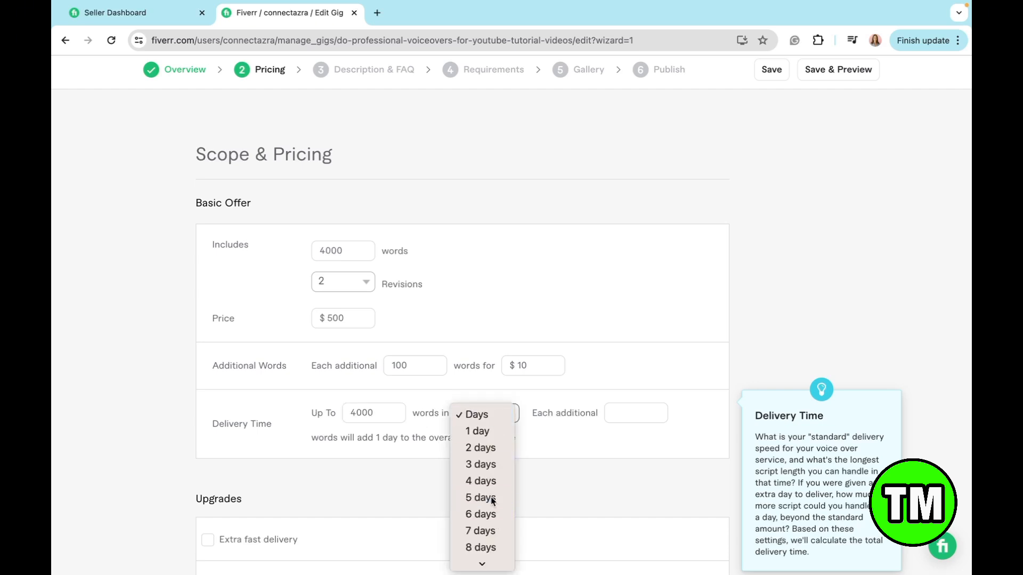
pyautogui.scroll(-1, 532, 471)
pyautogui.moveTo(531, 395); pyautogui.dragTo(547, 395)
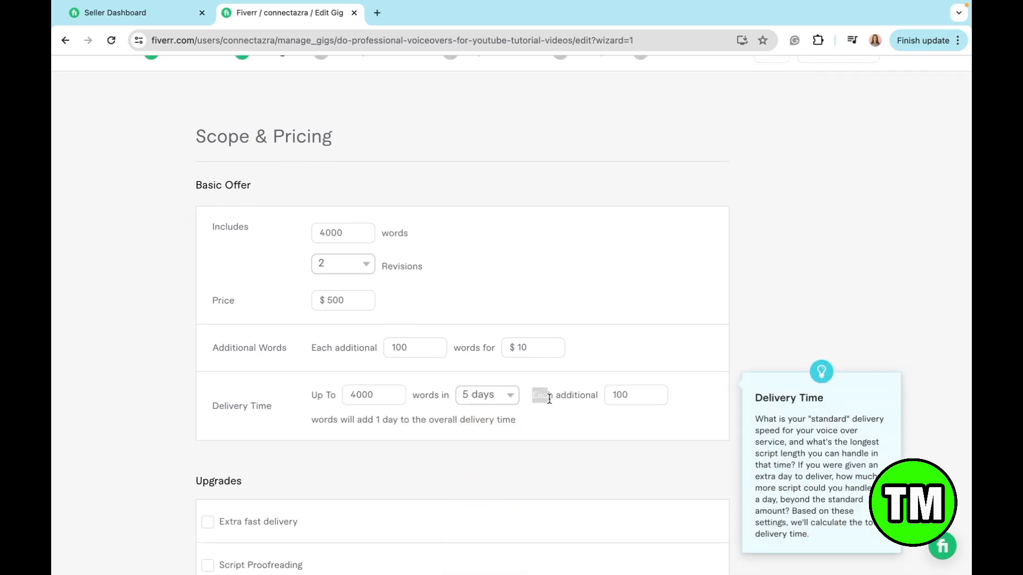
pyautogui.click(617, 399)
pyautogui.click(352, 418)
pyautogui.moveTo(338, 418); pyautogui.dragTo(366, 432)
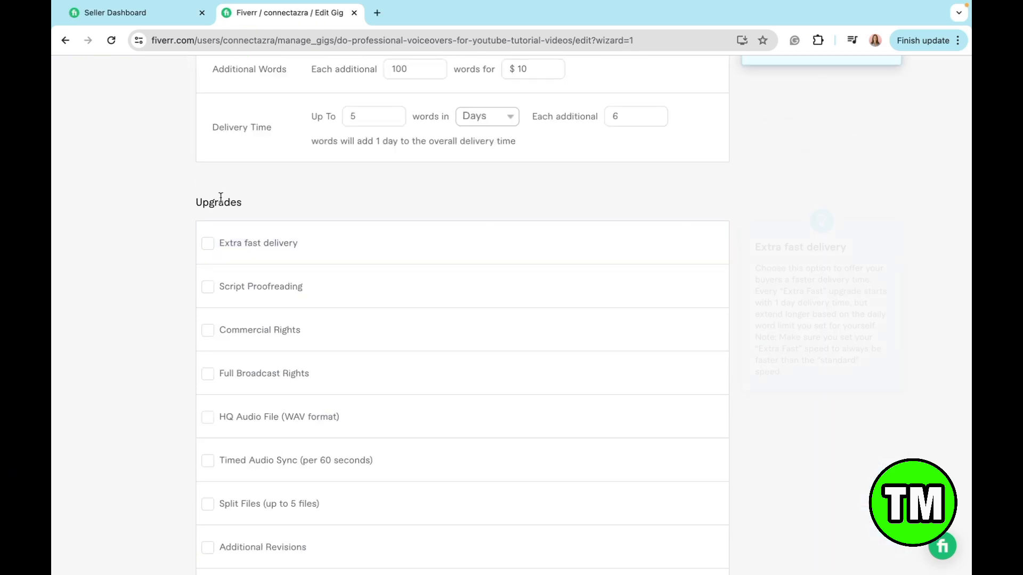
# Review the optional Gig upgrades, including the rate settings offered for Script Proofreading.
pyautogui.scroll(-1, 272, 450)
pyautogui.scroll(-3, 272, 450)
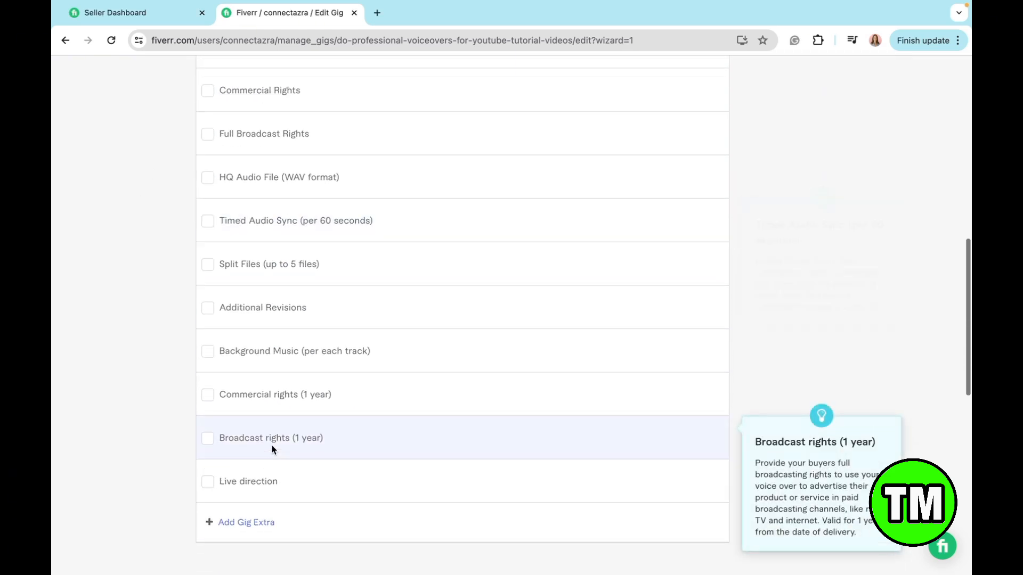
pyautogui.scroll(4, 274, 450)
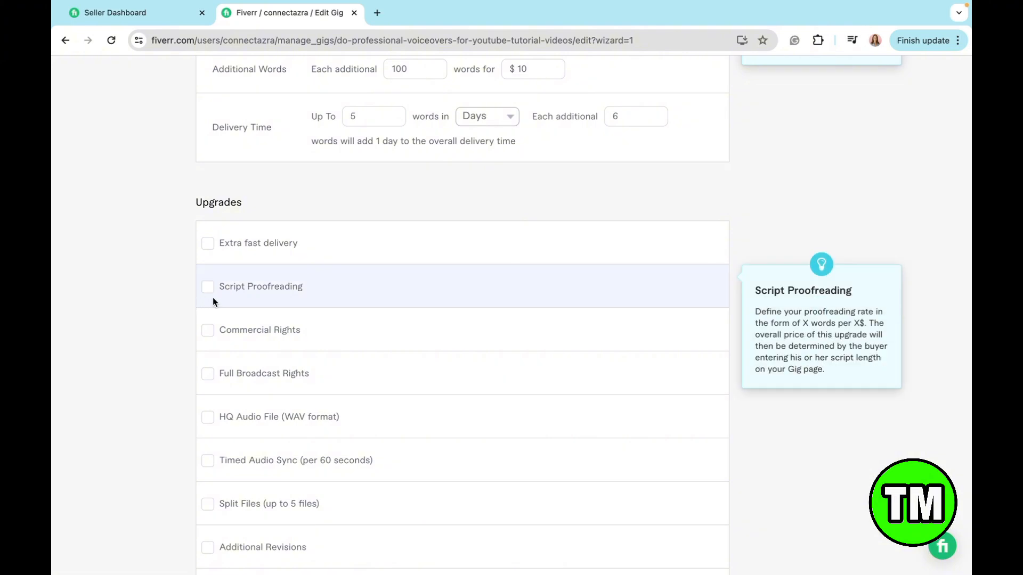
pyautogui.scroll(6, 212, 301)
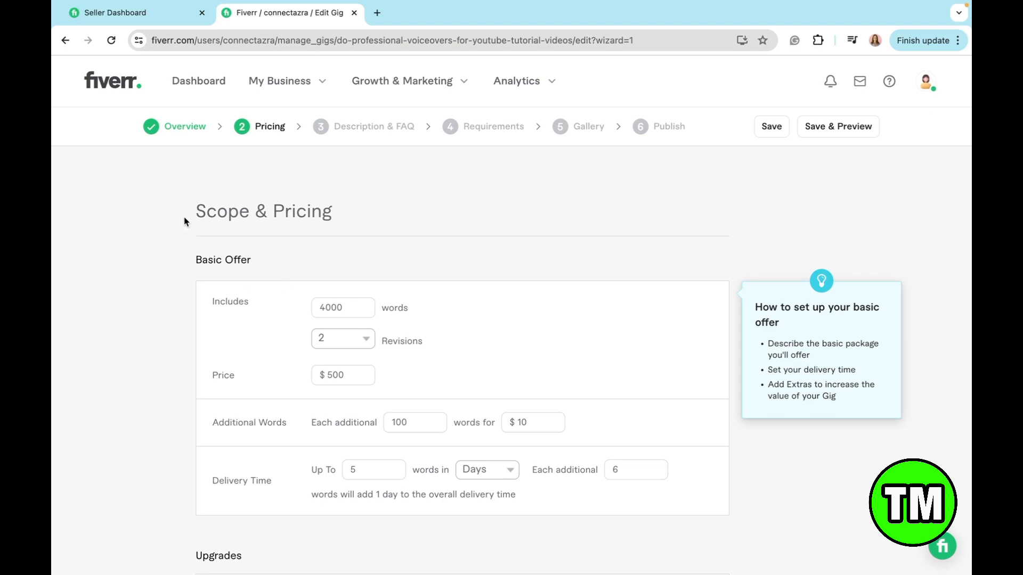
pyautogui.scroll(-6, 184, 220)
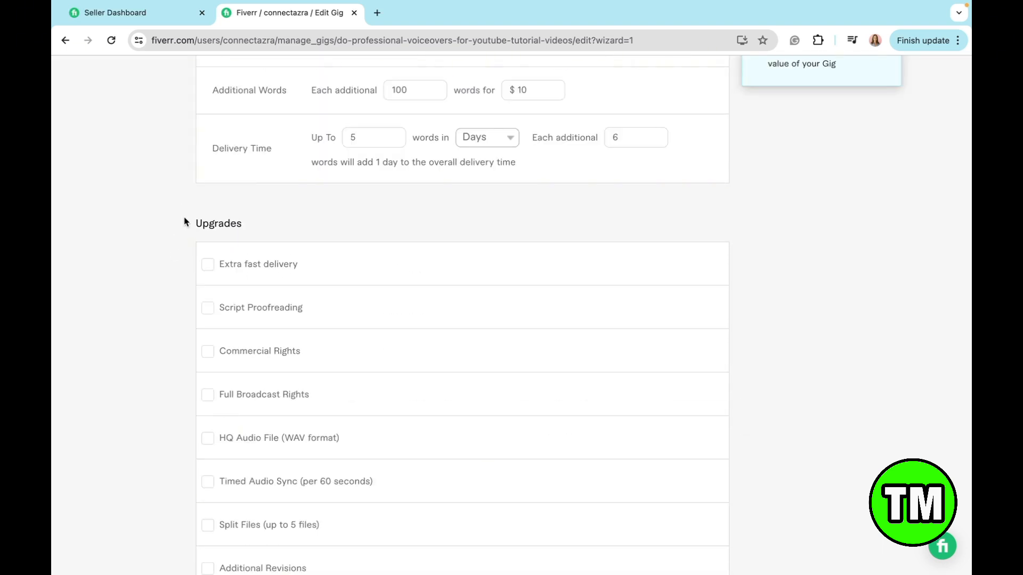
pyautogui.click(208, 308)
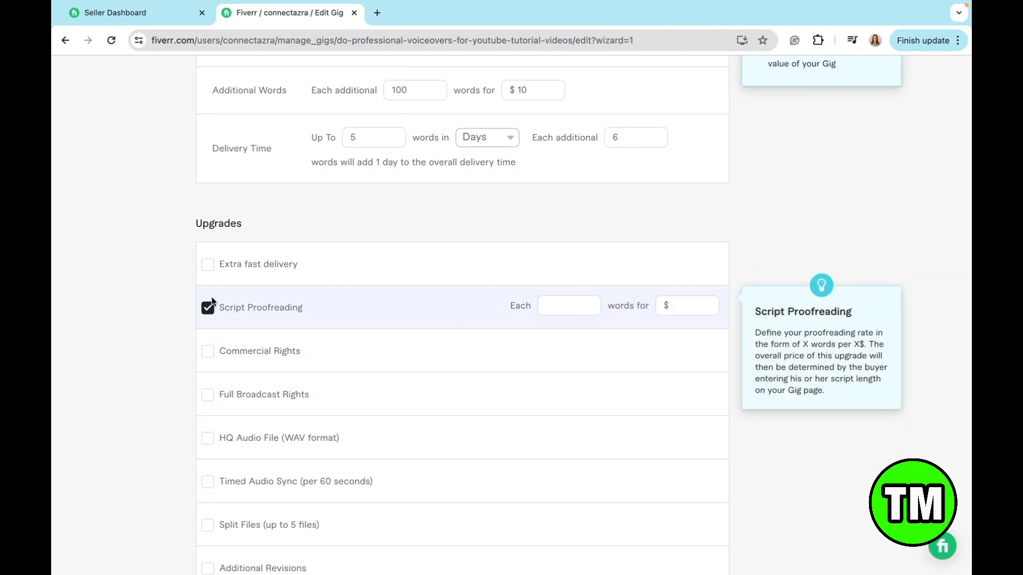
pyautogui.click(207, 308)
# Save the scope and pricing without any upgrades and continue to the description and FAQ stage.
pyautogui.scroll(-10, 210, 314)
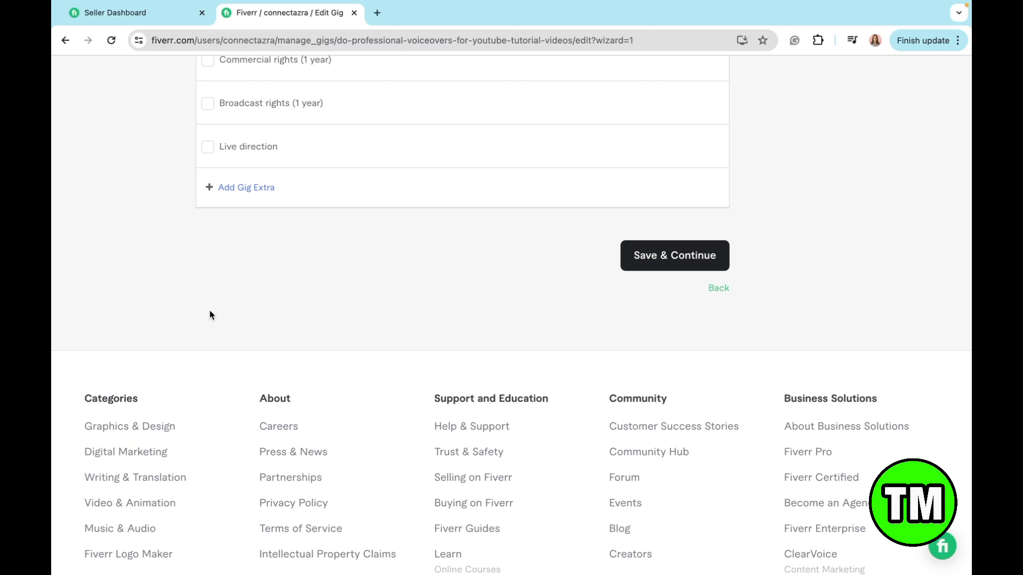
pyautogui.click(678, 257)
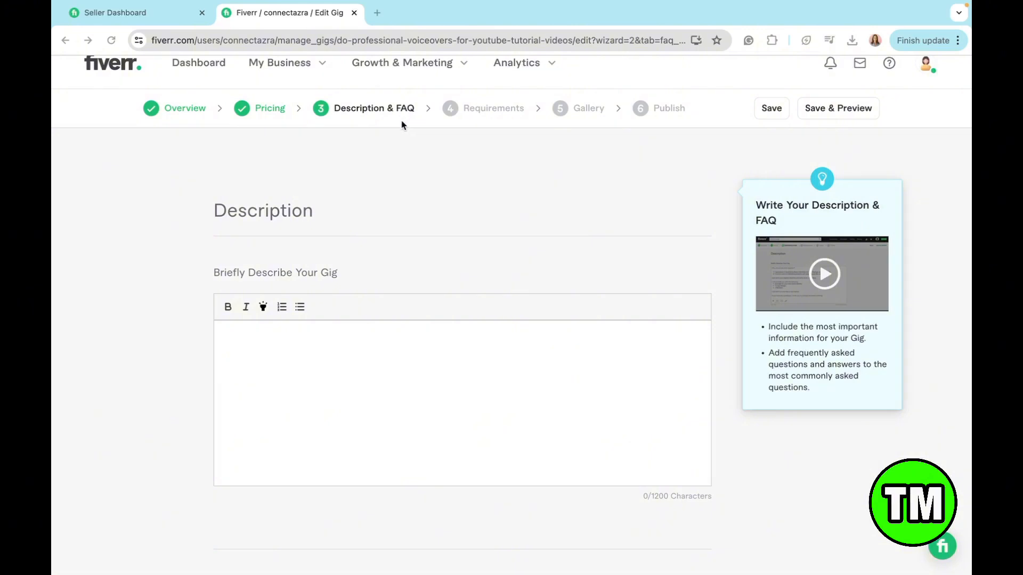
# Paste the prepared Gig description covering the voiceover introduction and the What I Offer list, and read it through.
pyautogui.click(382, 384)
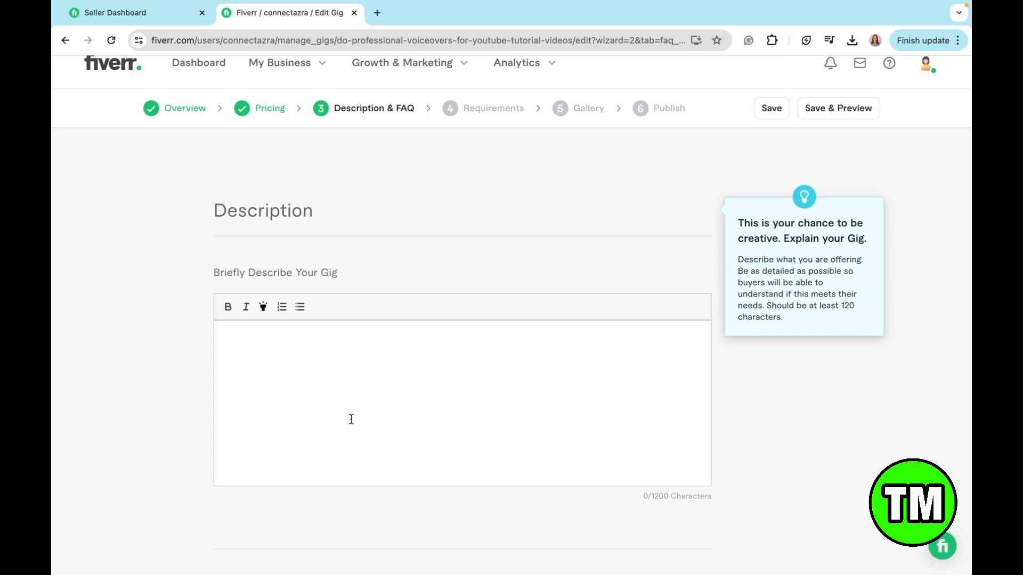
pyautogui.hotkey('ctrl', 'v')
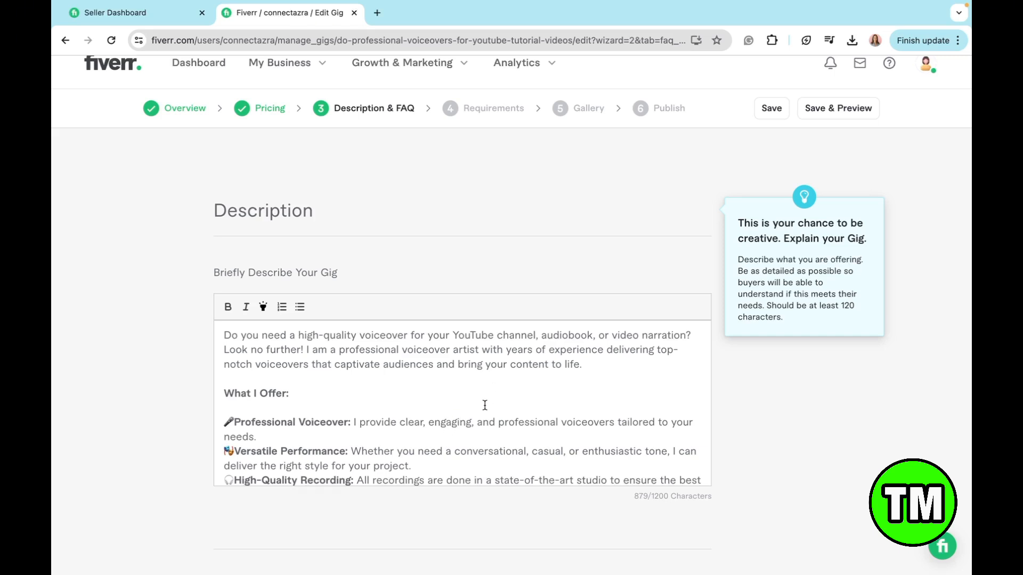
pyautogui.scroll(-3, 485, 405)
pyautogui.scroll(-1, 484, 403)
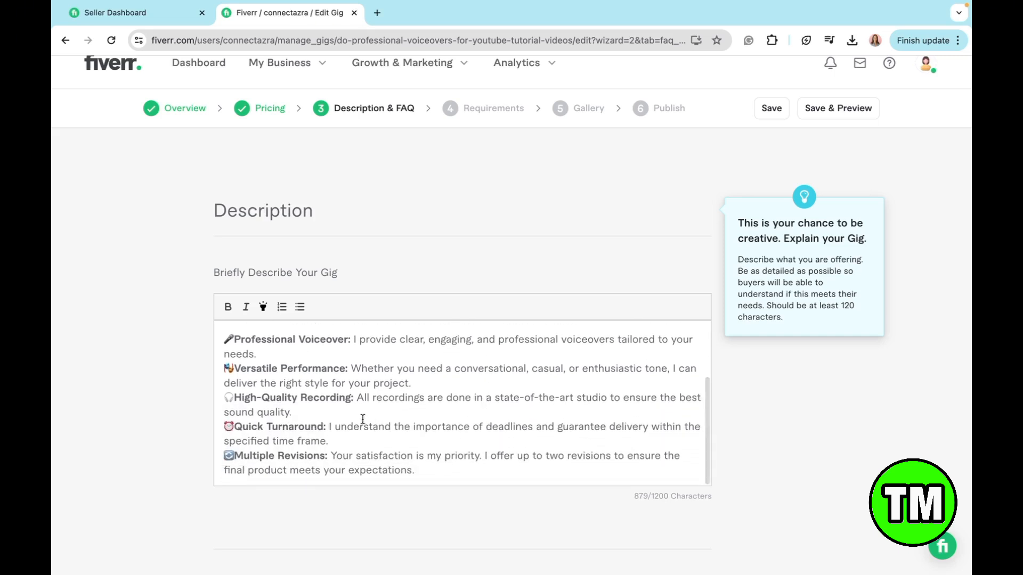
pyautogui.scroll(1, 339, 472)
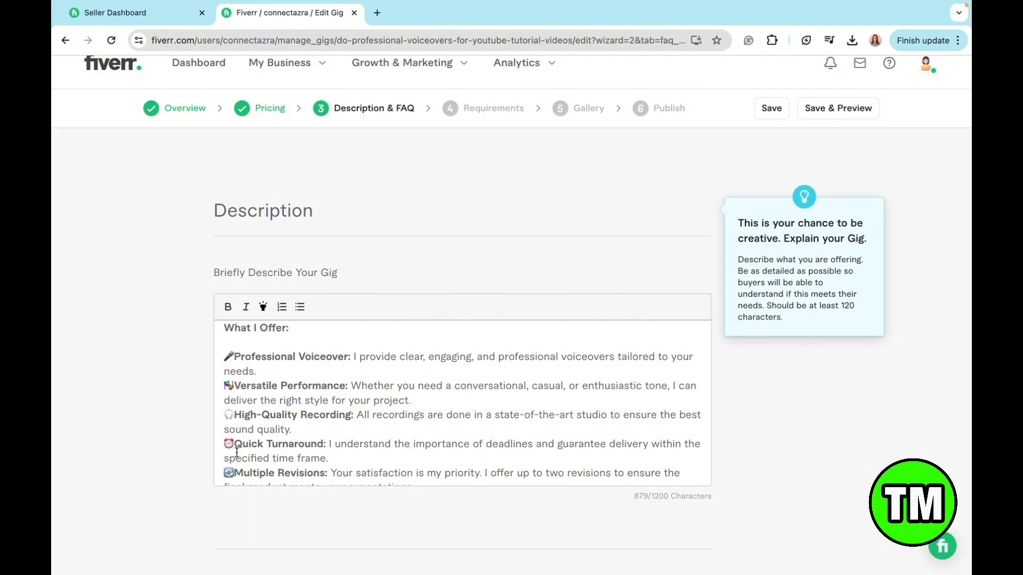
pyautogui.scroll(-1, 236, 453)
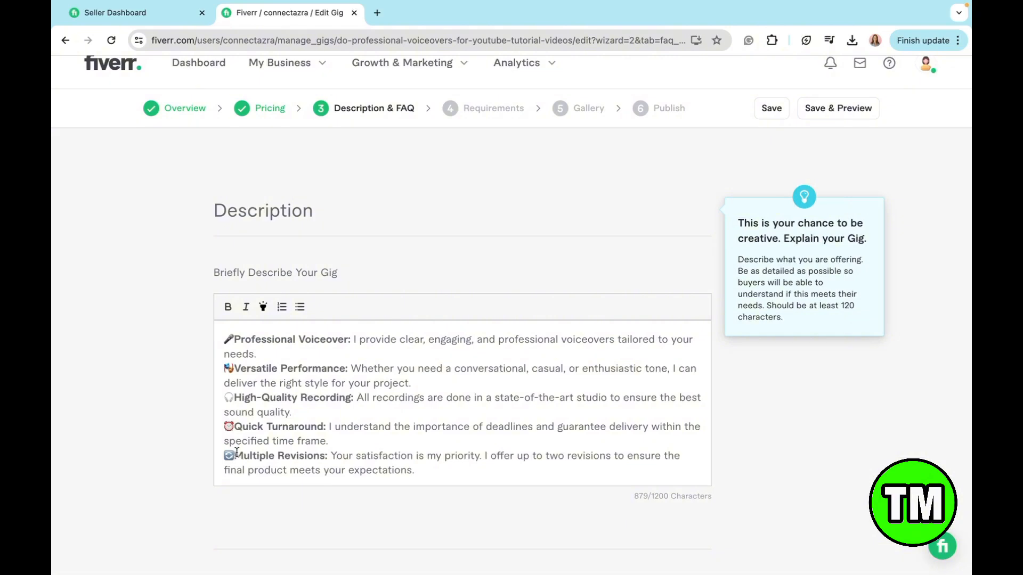
# Start a new FAQ entry with the question "Are you a native English speaker?".
pyautogui.scroll(-15, 529, 480)
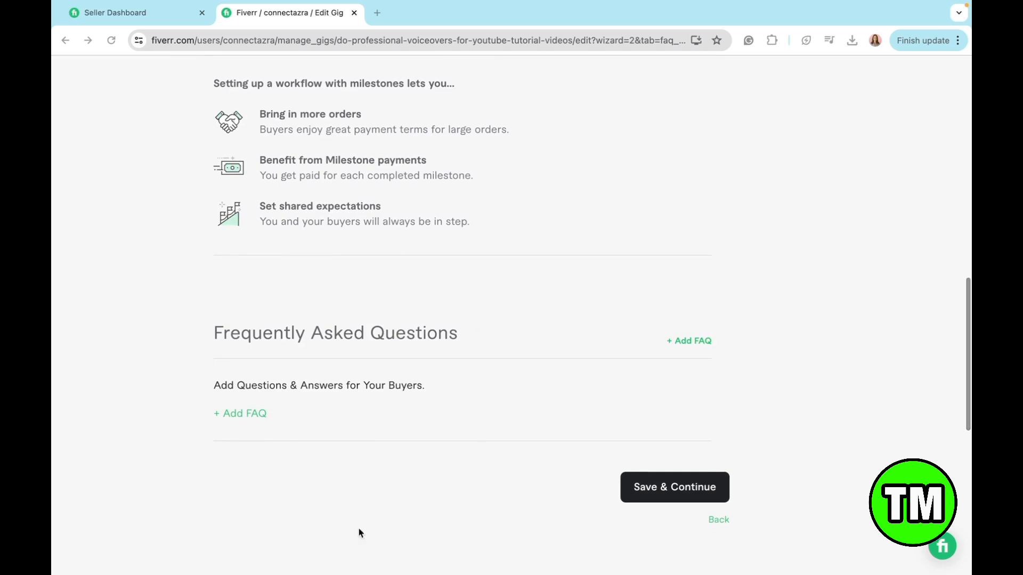
pyautogui.click(254, 414)
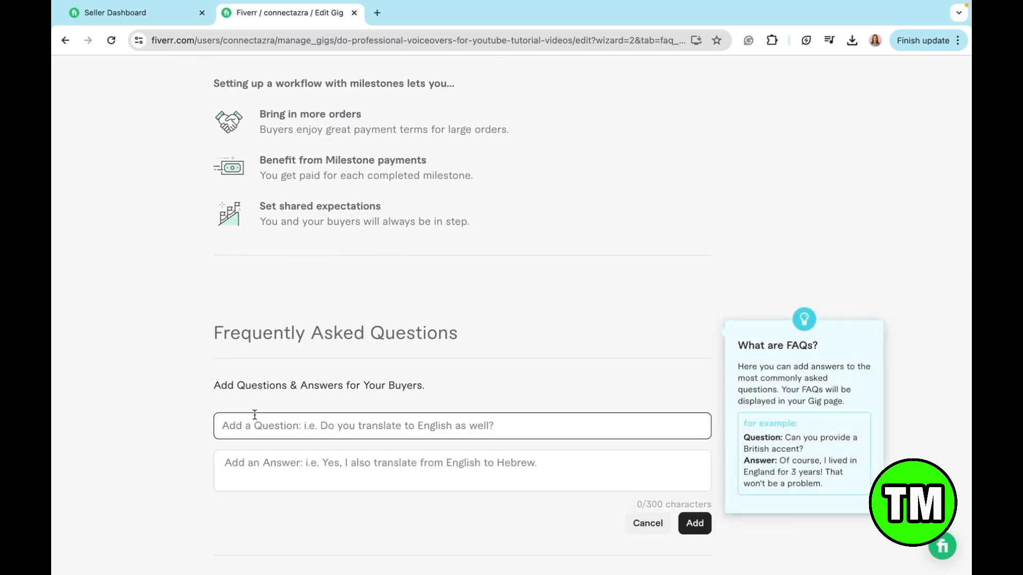
pyautogui.click(266, 465)
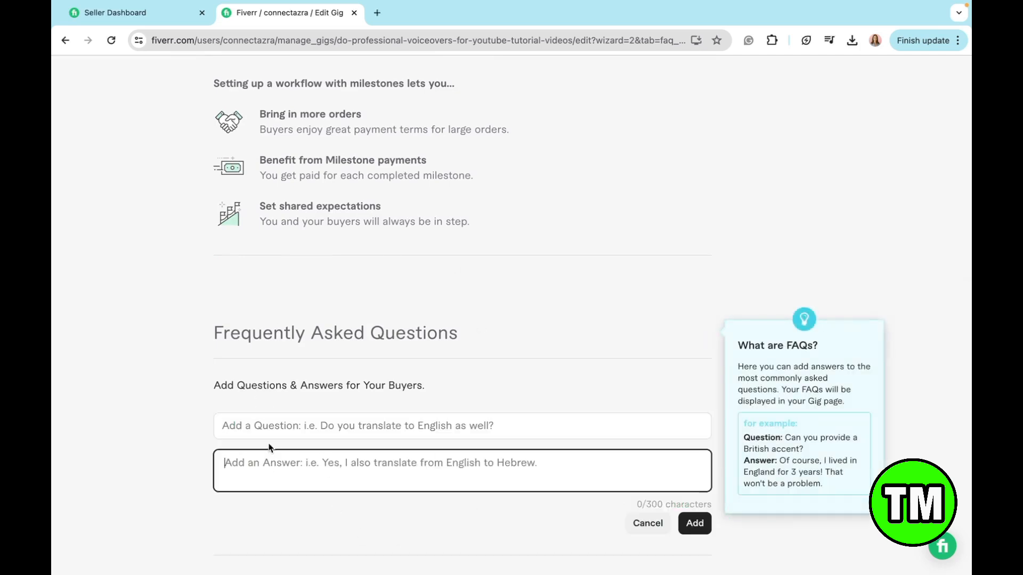
pyautogui.click(275, 425)
pyautogui.click(285, 473)
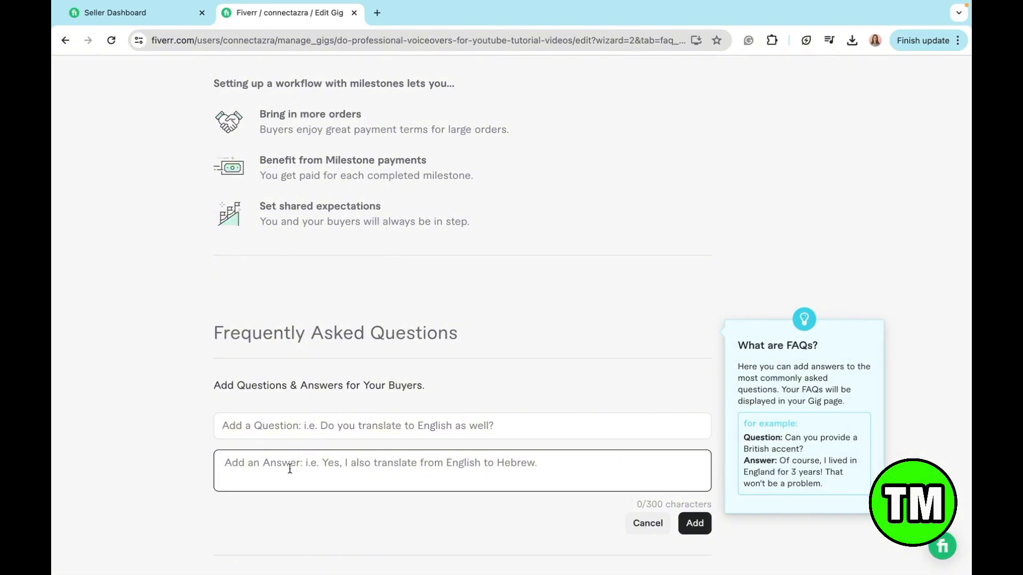
pyautogui.scroll(-3, 309, 373)
pyautogui.click(327, 268)
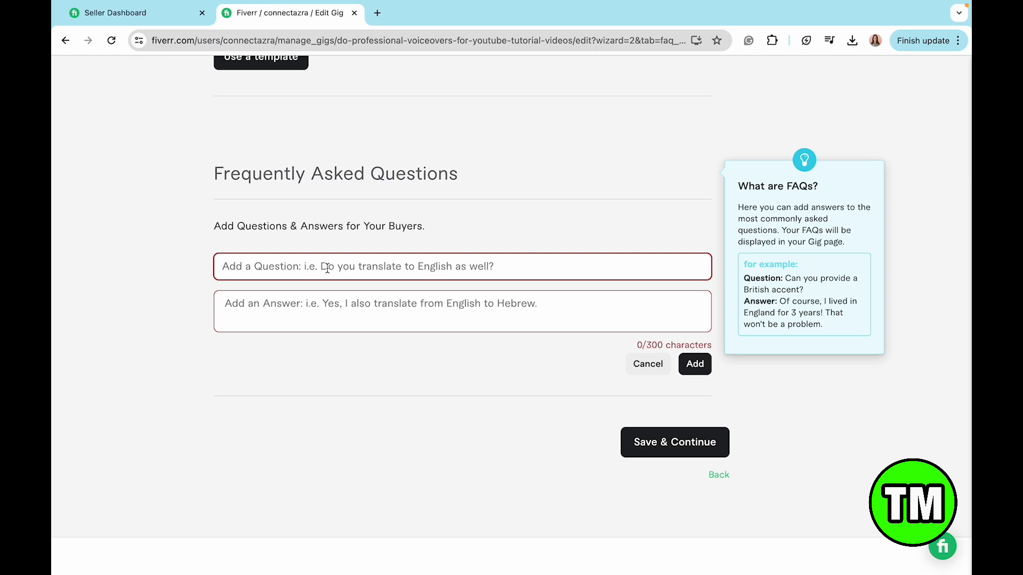
pyautogui.write('Are')
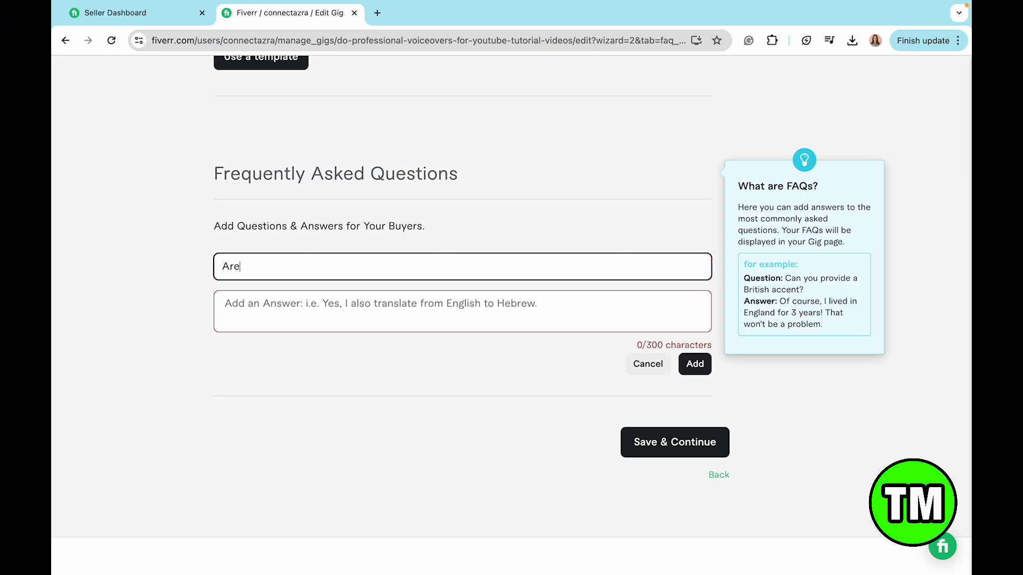
pyautogui.write(' you a native English speaker?')
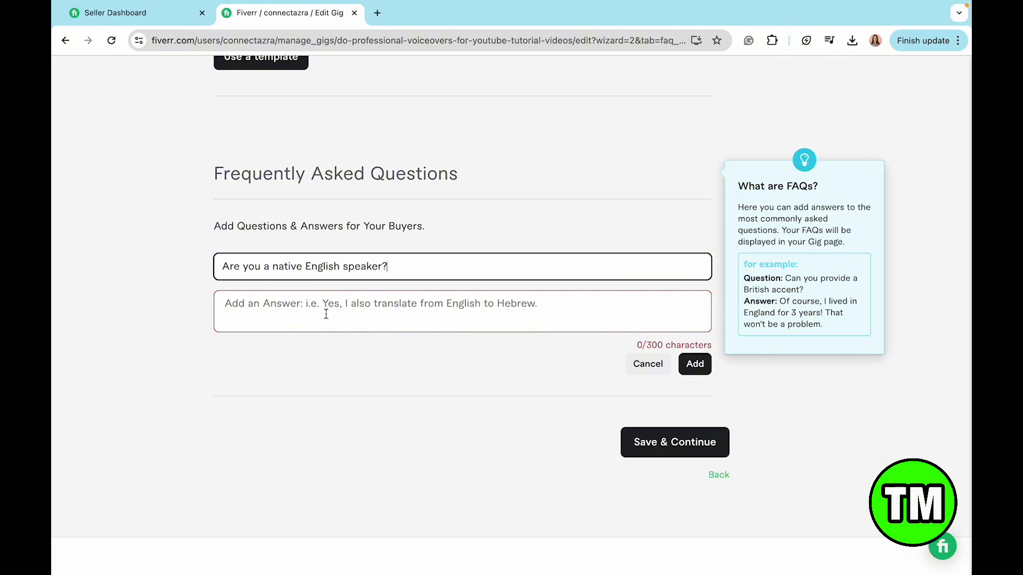
# Answer the FAQ question with "Yes, born and raised in the USA!" and add the entry to the Gig.
pyautogui.click(324, 311)
pyautogui.write('Yes,')
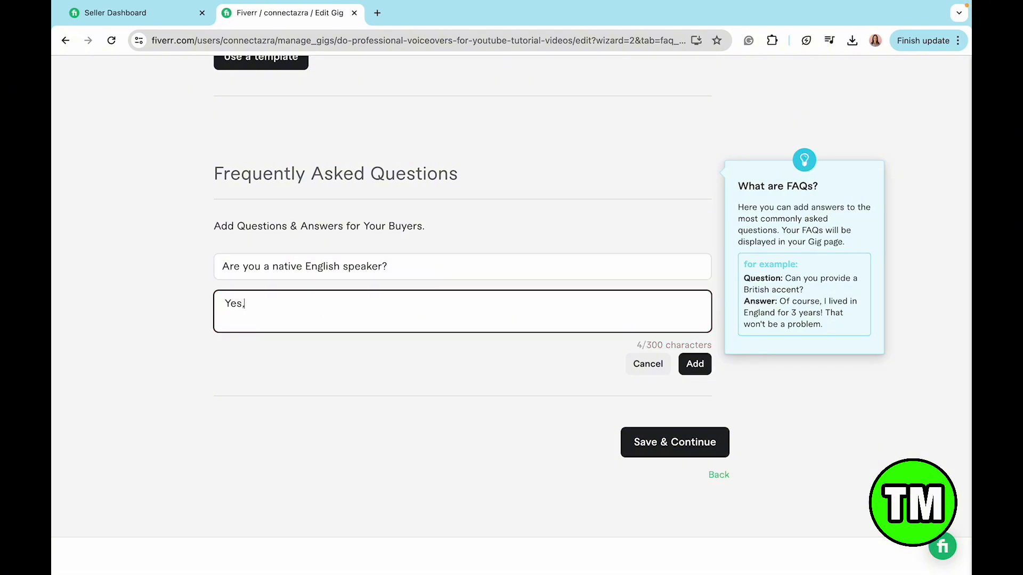
pyautogui.write(' born and raised in the USA!')
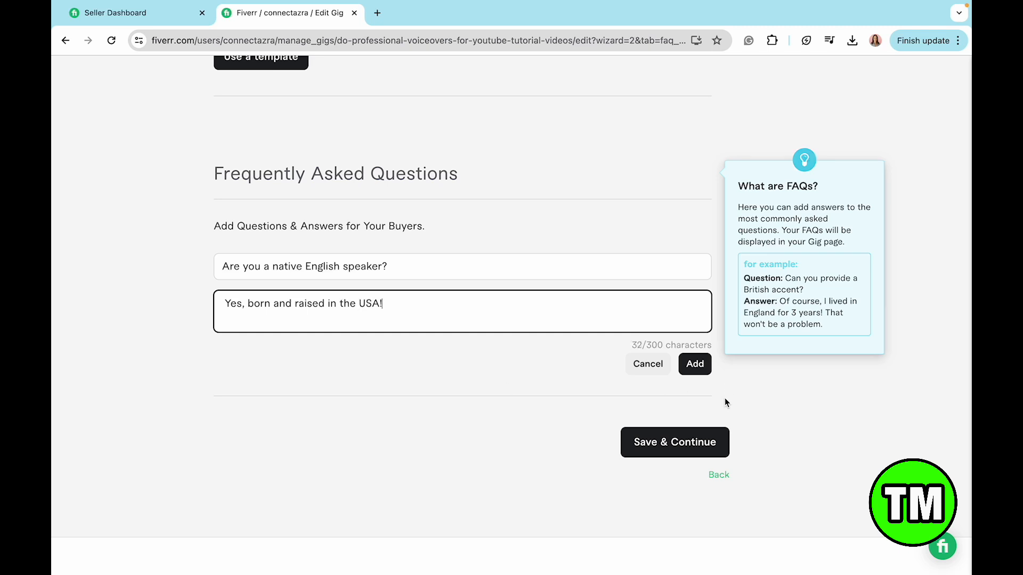
pyautogui.click(699, 366)
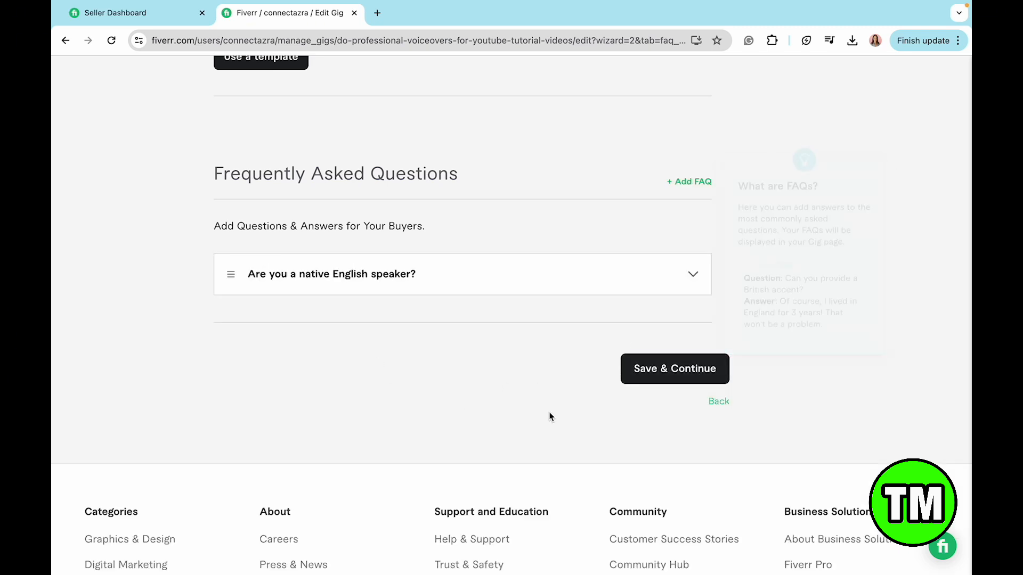
# Save the description and FAQ and continue to the requirements stage.
pyautogui.click(389, 282)
pyautogui.click(388, 279)
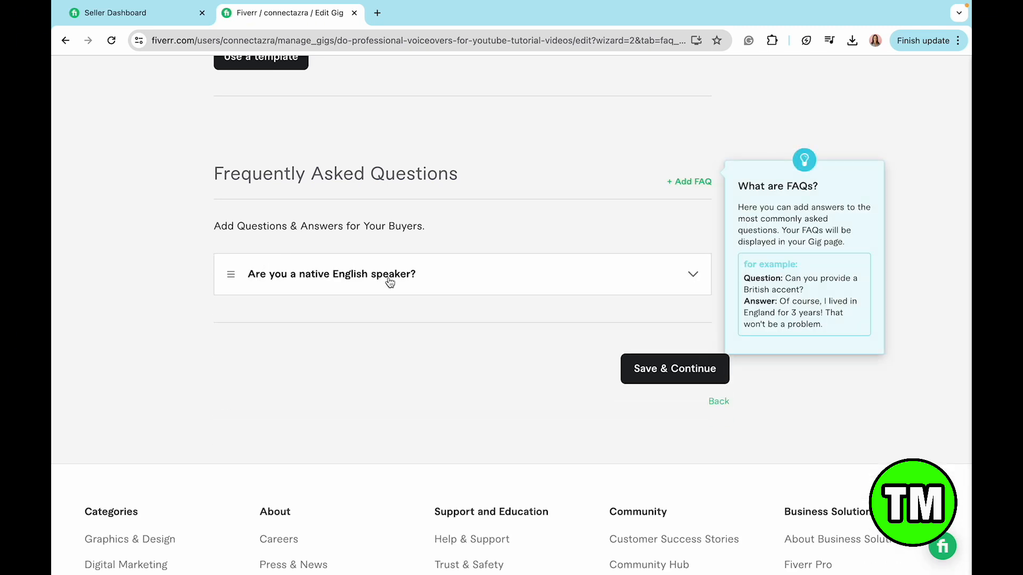
pyautogui.scroll(-1, 691, 284)
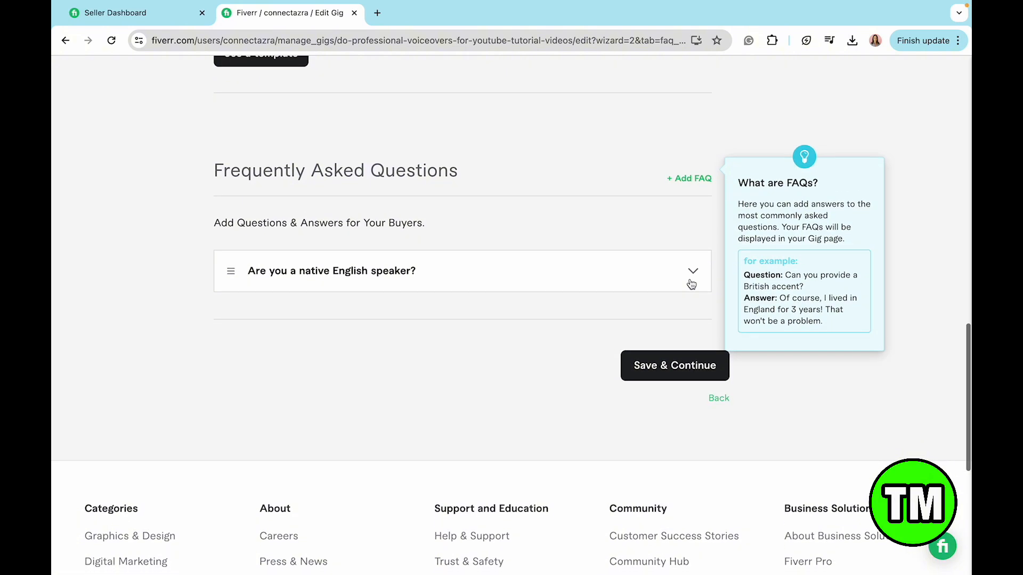
pyautogui.click(654, 369)
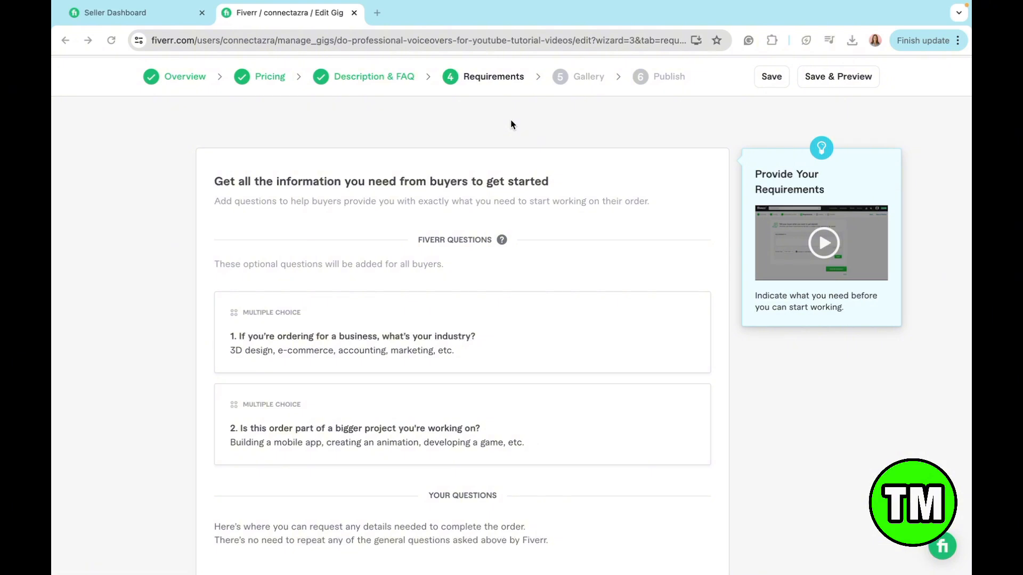
# Start a new buyer requirement question reading "Do you have an example video that you can share with me?".
pyautogui.scroll(-1, 402, 333)
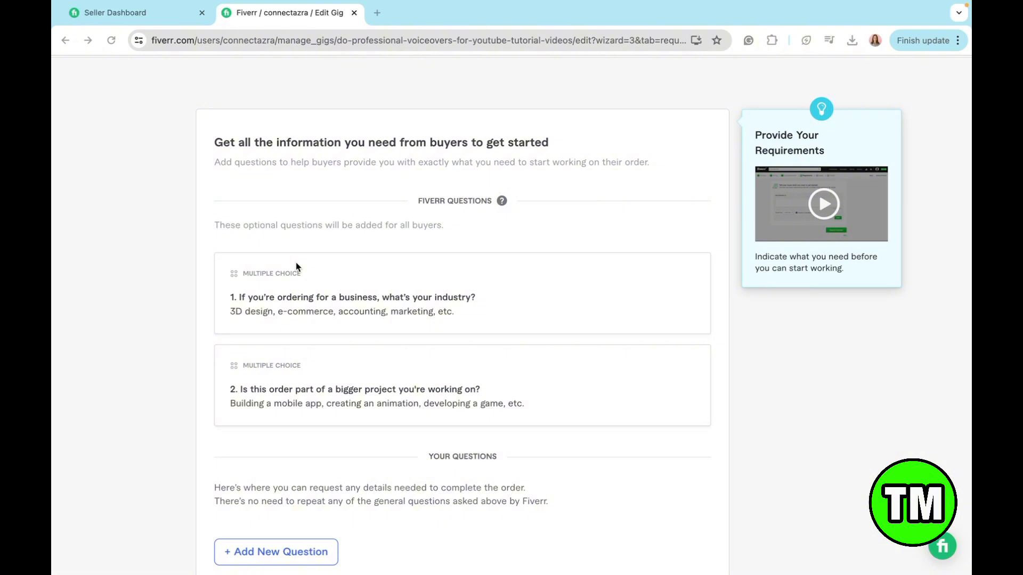
pyautogui.scroll(-4, 296, 267)
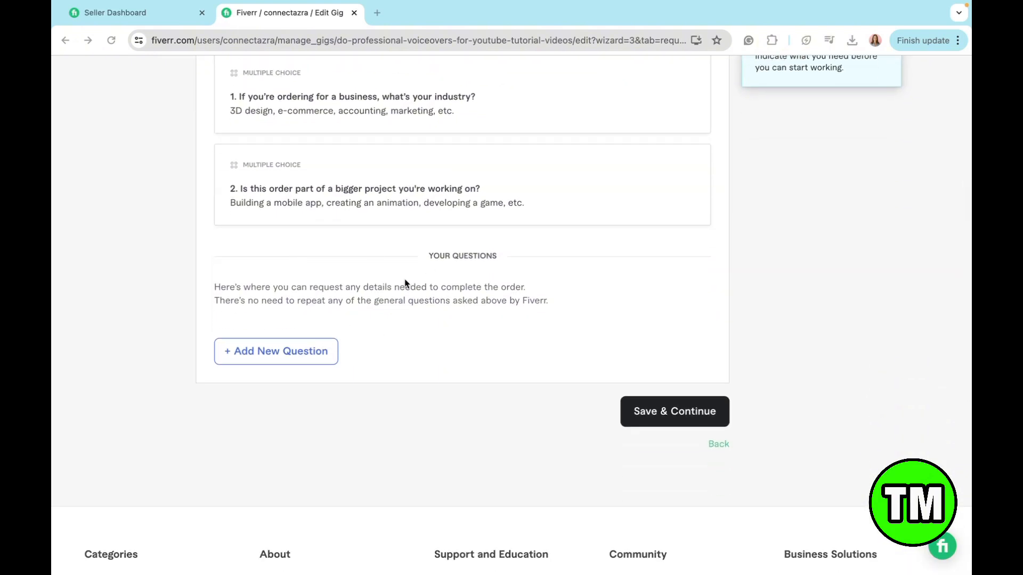
pyautogui.click(276, 355)
pyautogui.click(255, 354)
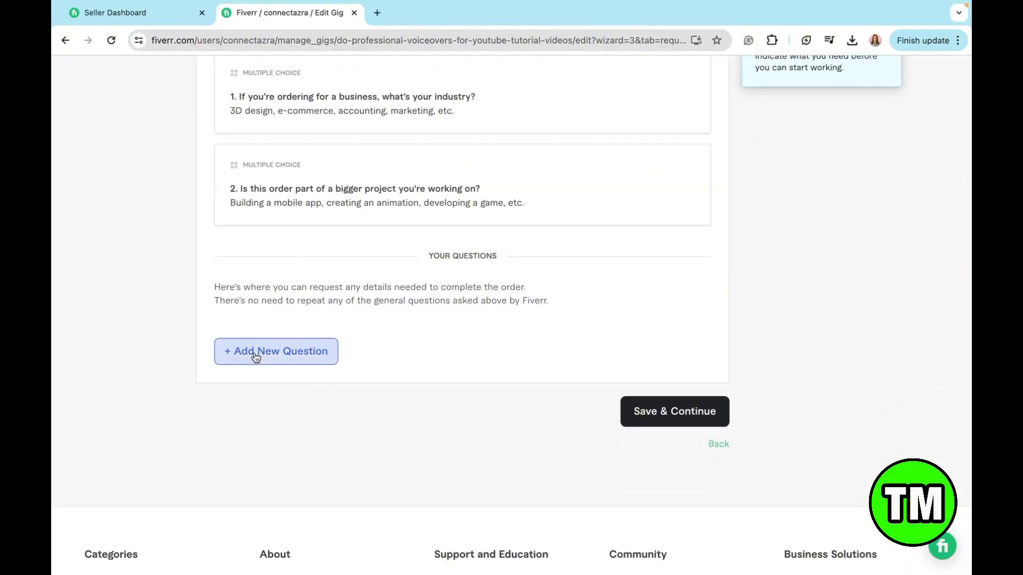
pyautogui.click(276, 383)
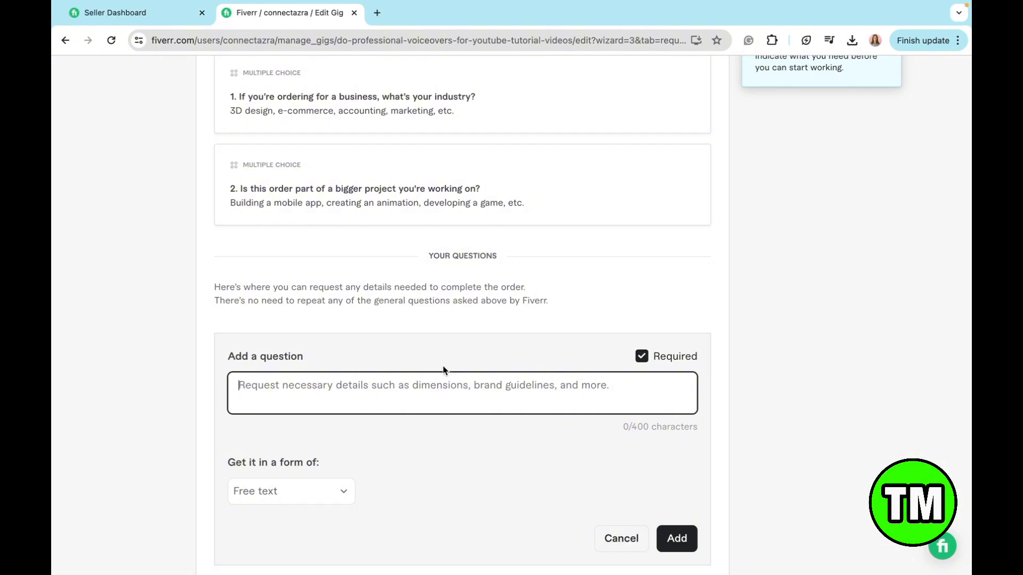
pyautogui.write('Do you ha')
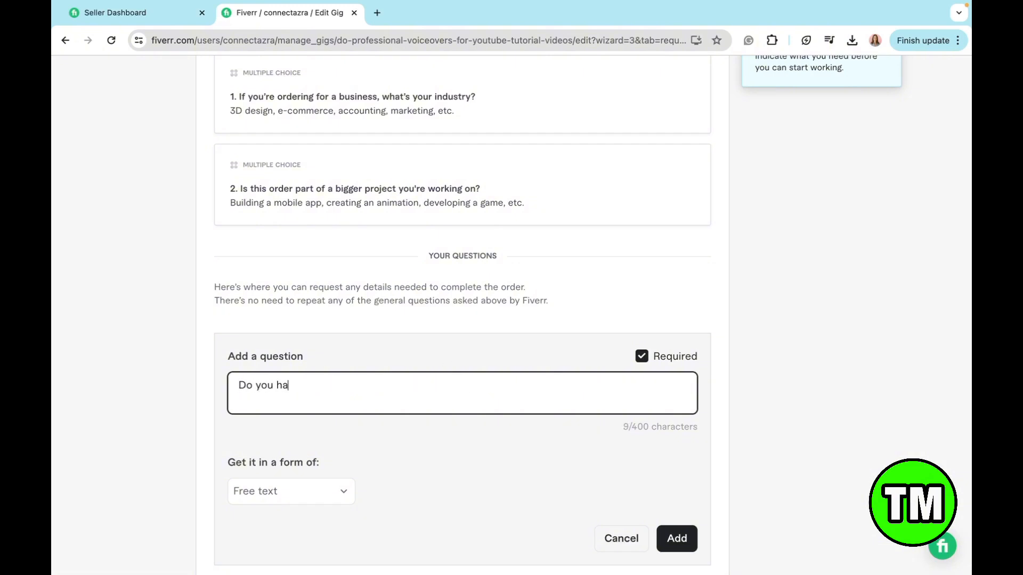
pyautogui.write('ve an example video that you')
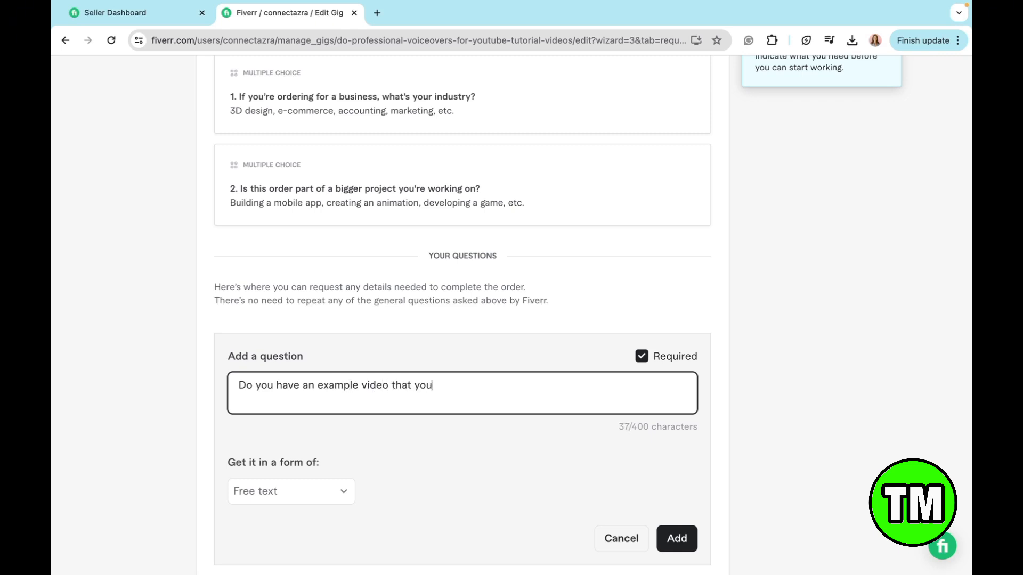
pyautogui.write(' can share with me?')
# Choose Free text as the answer form for the example video question and add it as a required question.
pyautogui.scroll(-1, 326, 531)
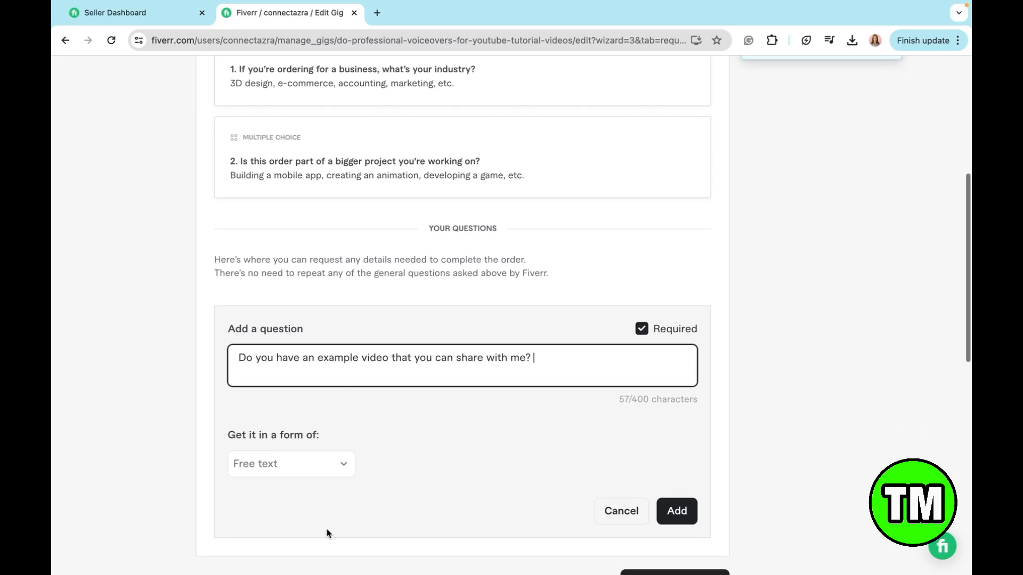
pyautogui.scroll(-1, 326, 532)
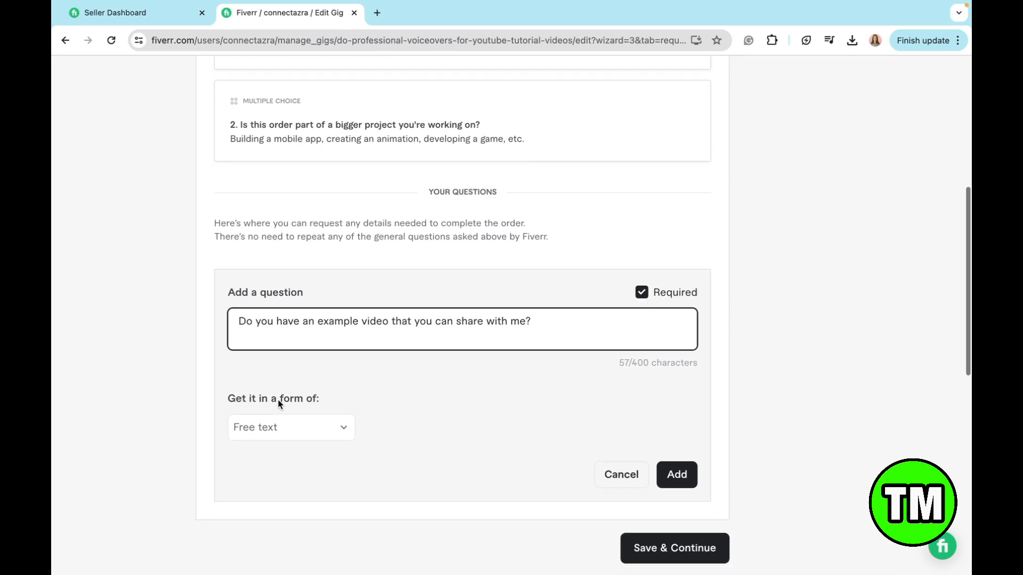
pyautogui.click(296, 421)
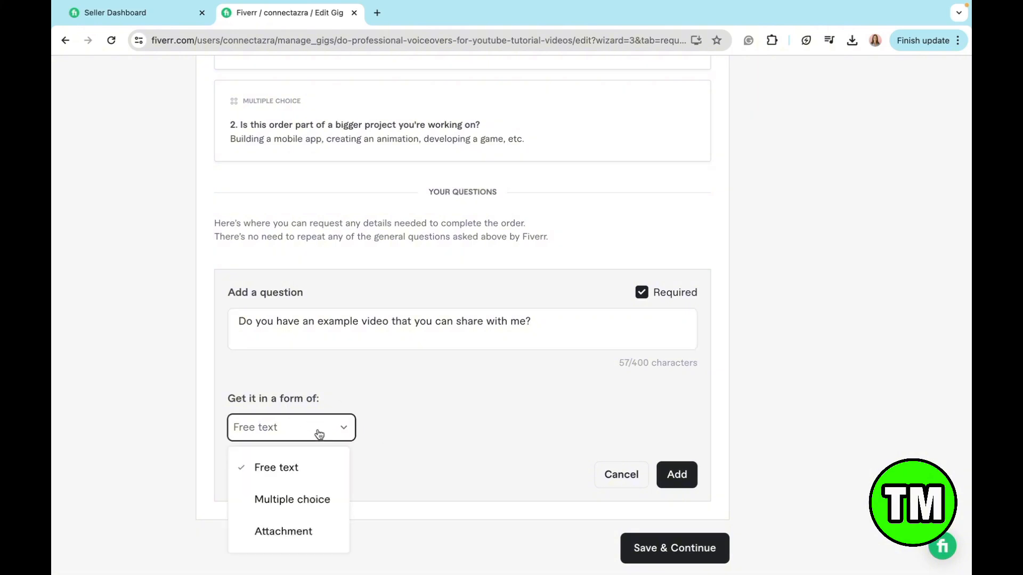
pyautogui.click(260, 477)
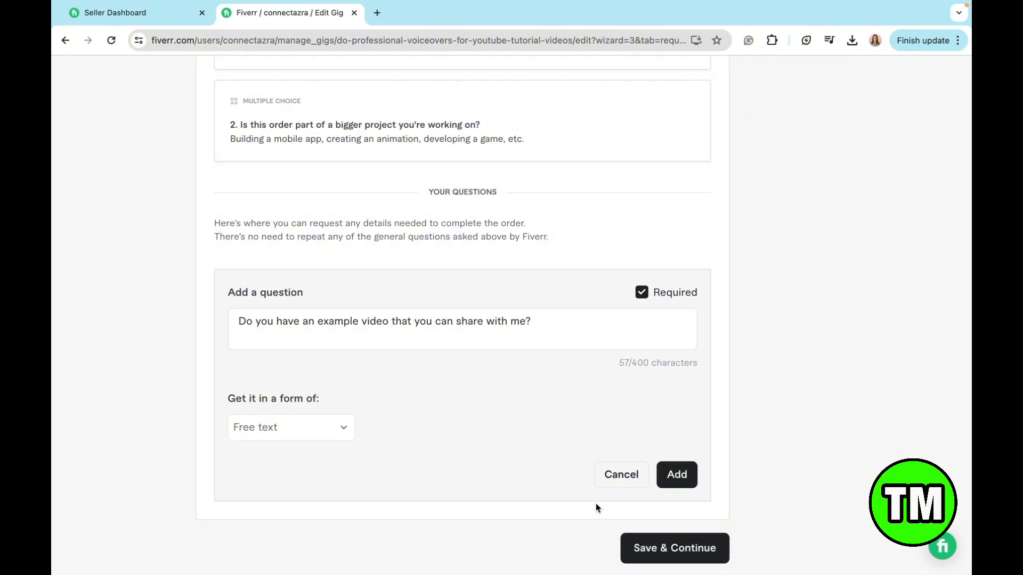
pyautogui.click(677, 475)
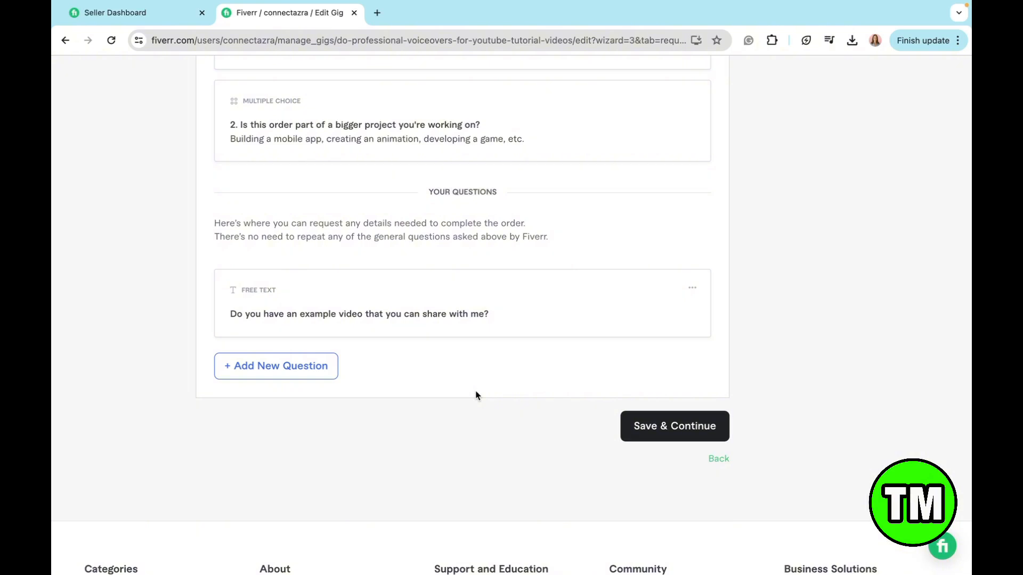
# Save the buyer requirements, continue to the gallery stage and dismiss the Gig image guidance.
pyautogui.scroll(1, 487, 412)
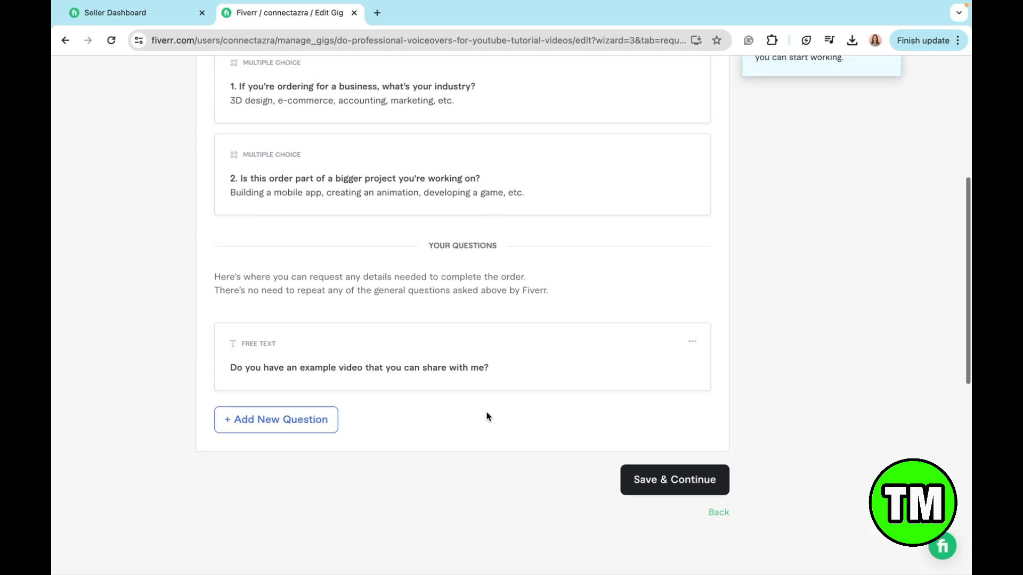
pyautogui.scroll(1, 564, 329)
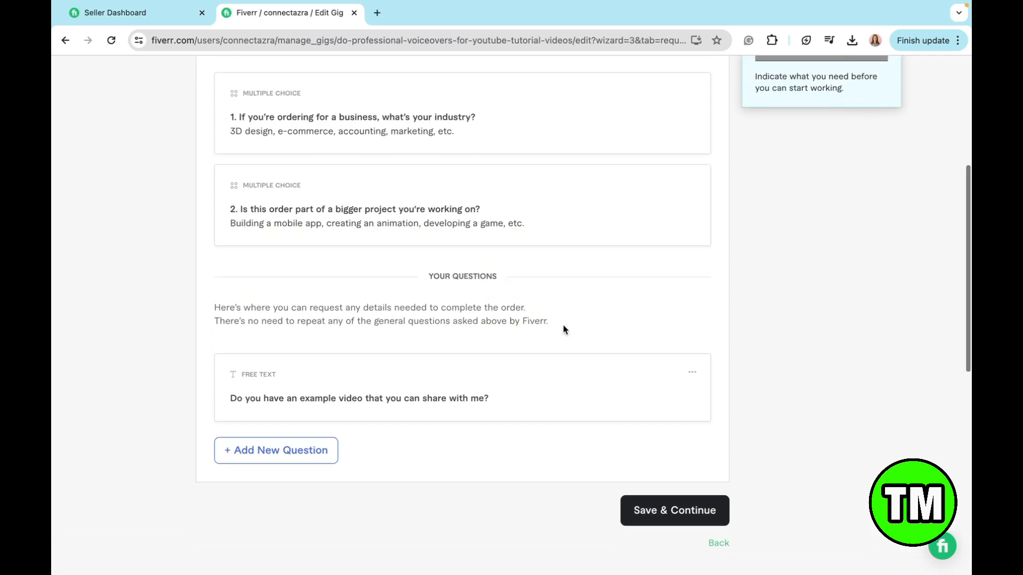
pyautogui.click(643, 515)
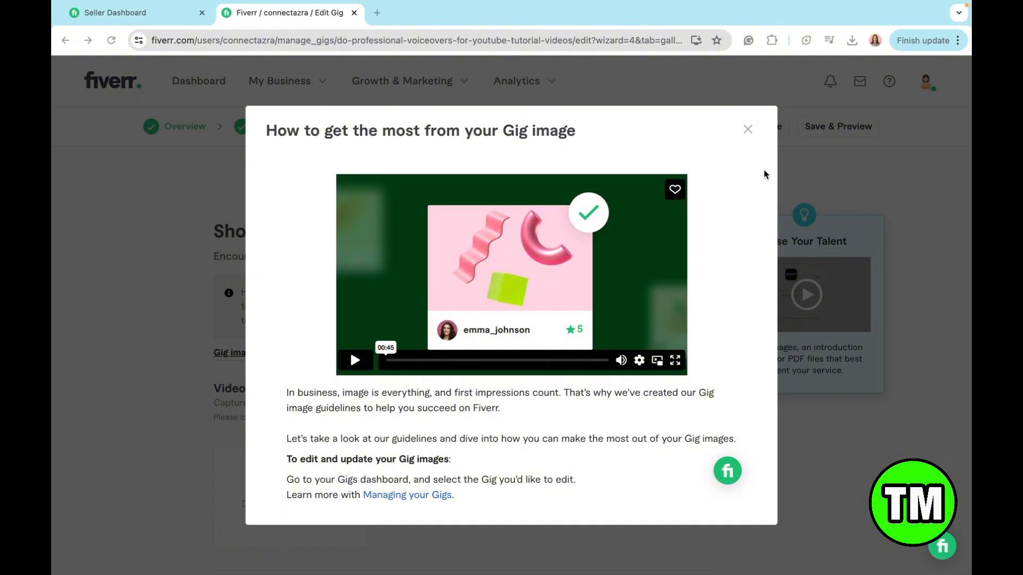
pyautogui.click(749, 130)
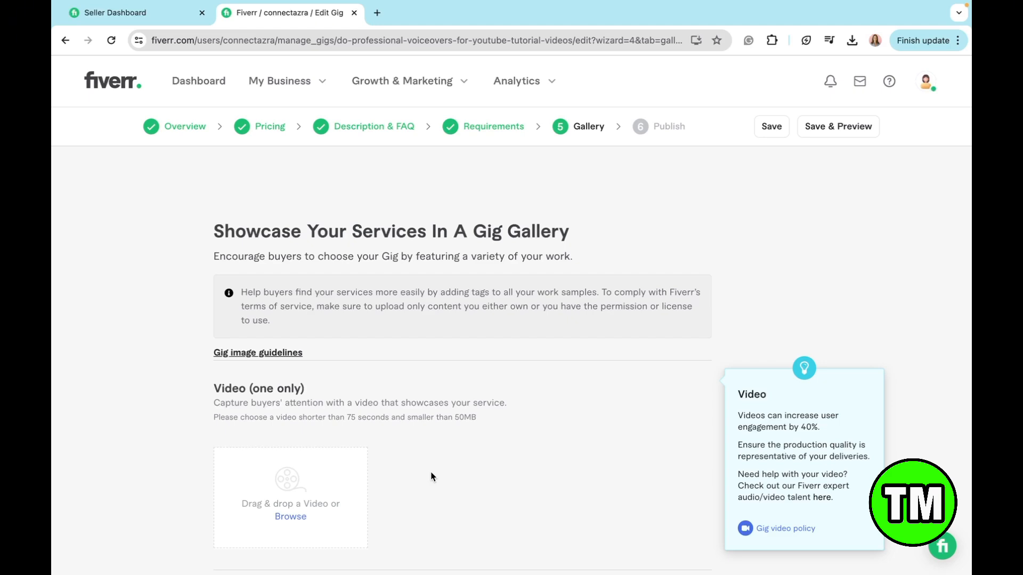
# Upload the video file "(Bulk 1) Choose the Right Answer.mp4" from the Desktop as the Gig gallery video.
pyautogui.scroll(-4, 430, 472)
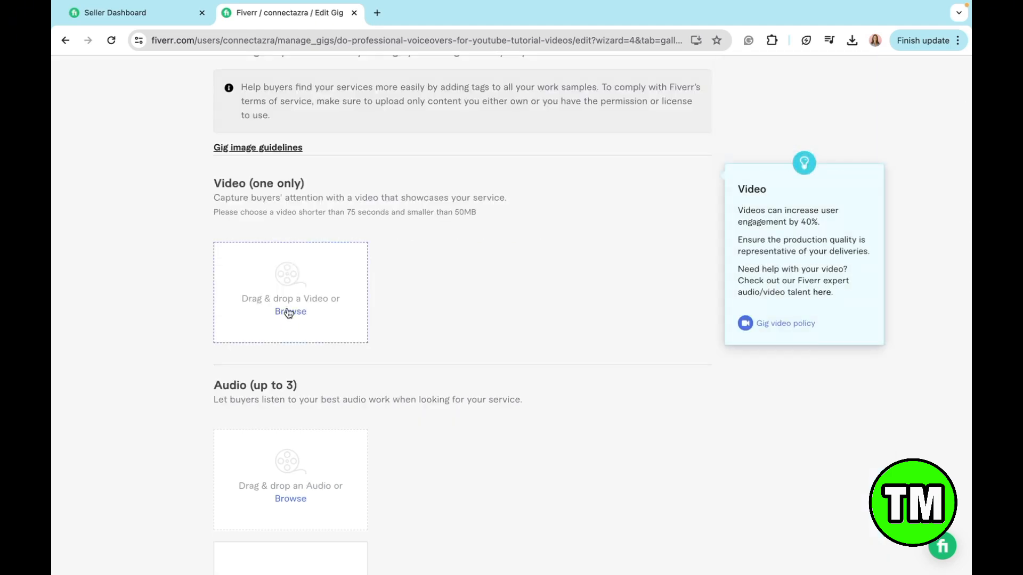
pyautogui.click(288, 312)
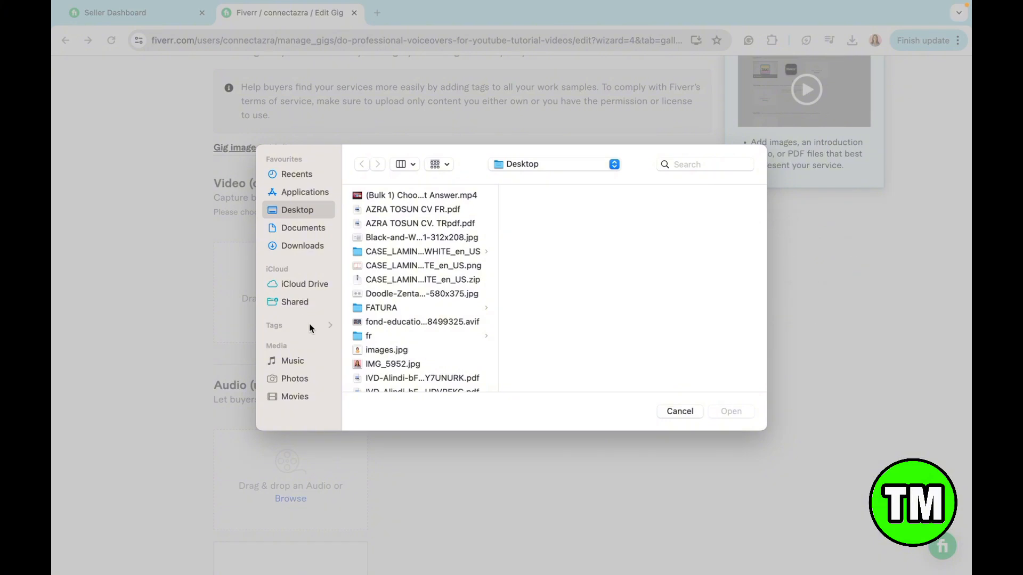
pyautogui.click(393, 196)
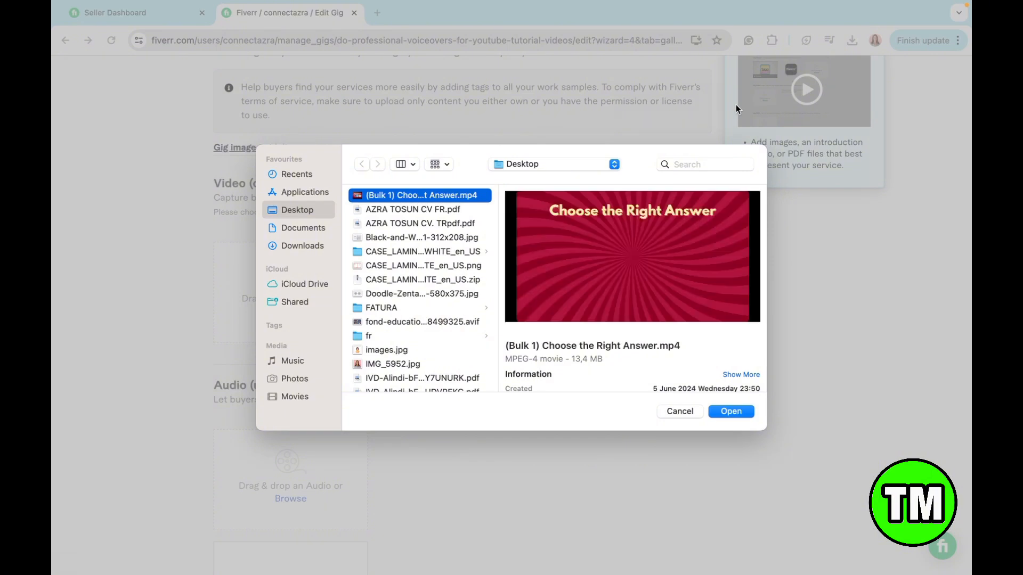
pyautogui.click(720, 411)
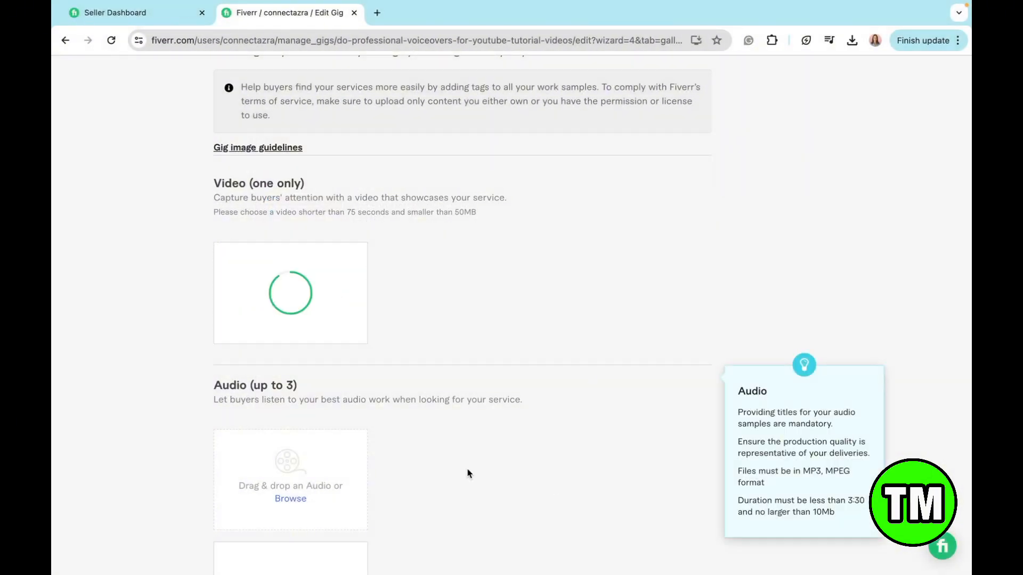
pyautogui.scroll(-5, 468, 473)
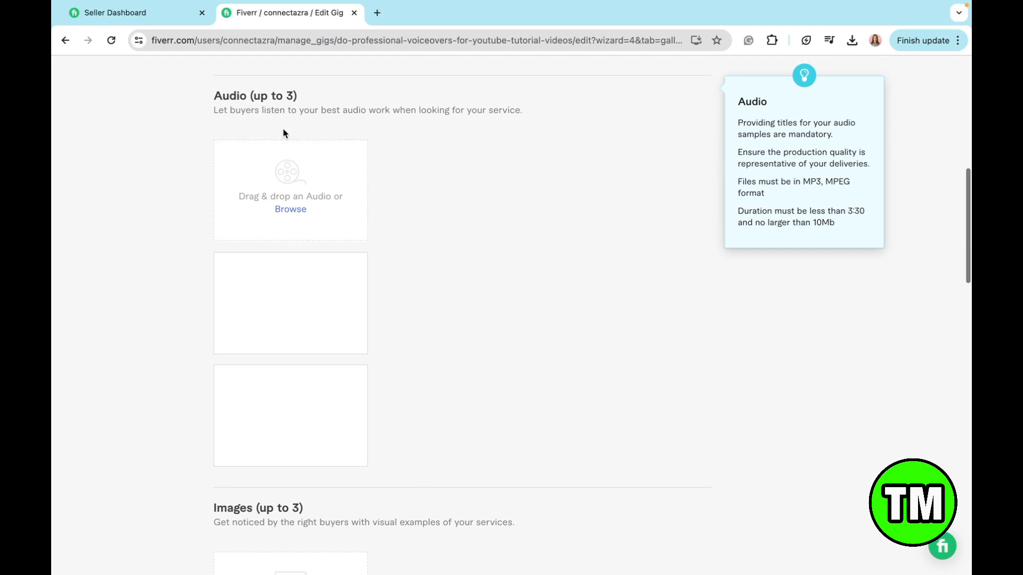
pyautogui.scroll(5, 284, 134)
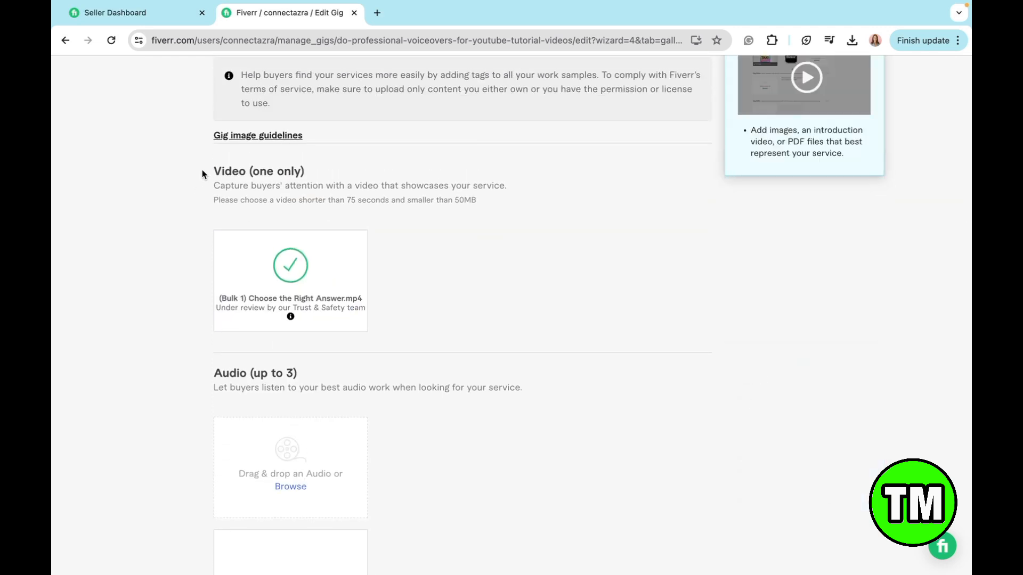
# Accept the declaration that the gallery materials were created by yourself or your team and do not infringe third-party rights.
pyautogui.scroll(-3, 312, 201)
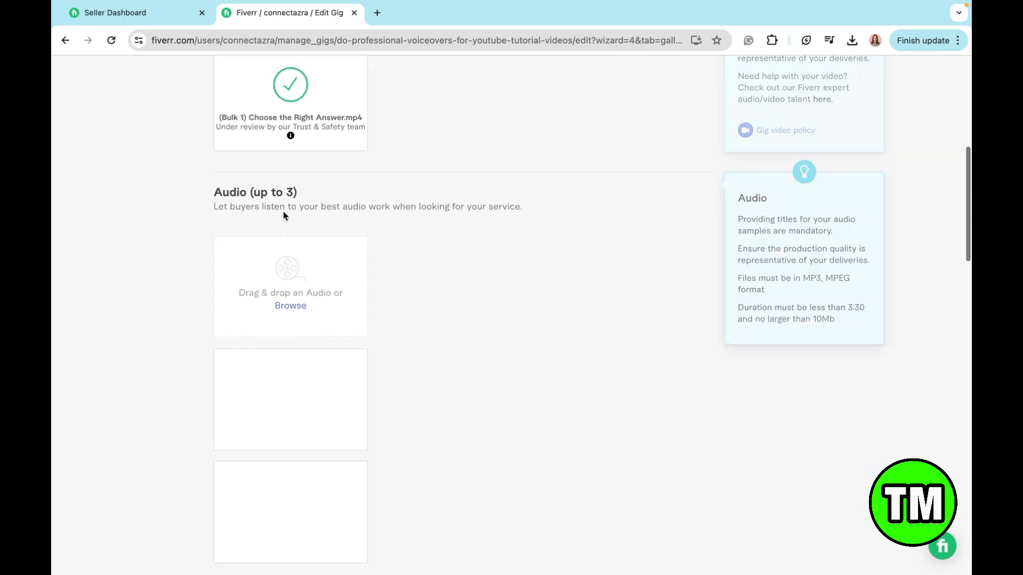
pyautogui.scroll(-1, 253, 228)
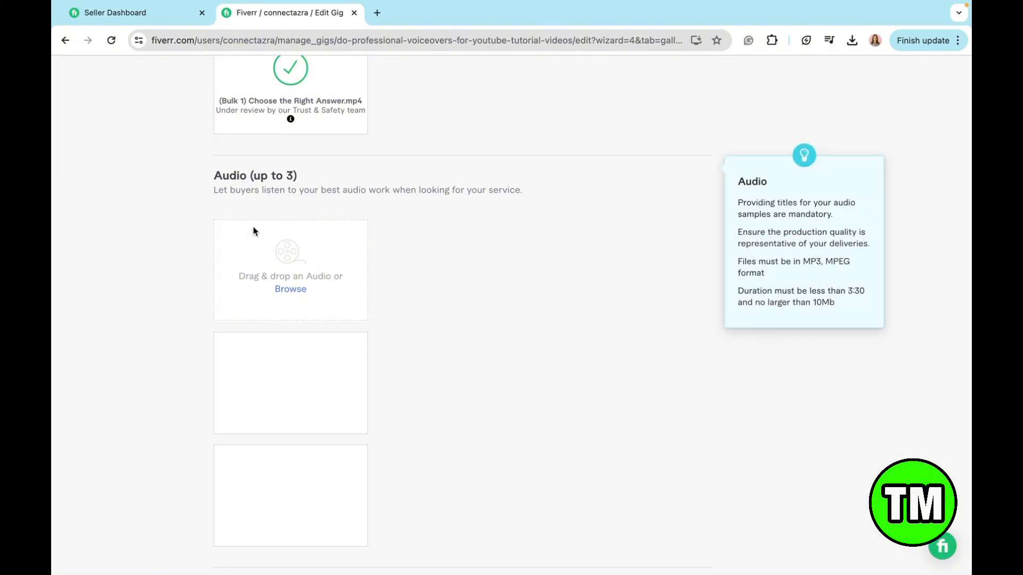
pyautogui.scroll(-7, 253, 230)
pyautogui.scroll(1, 261, 203)
pyautogui.scroll(-1, 270, 178)
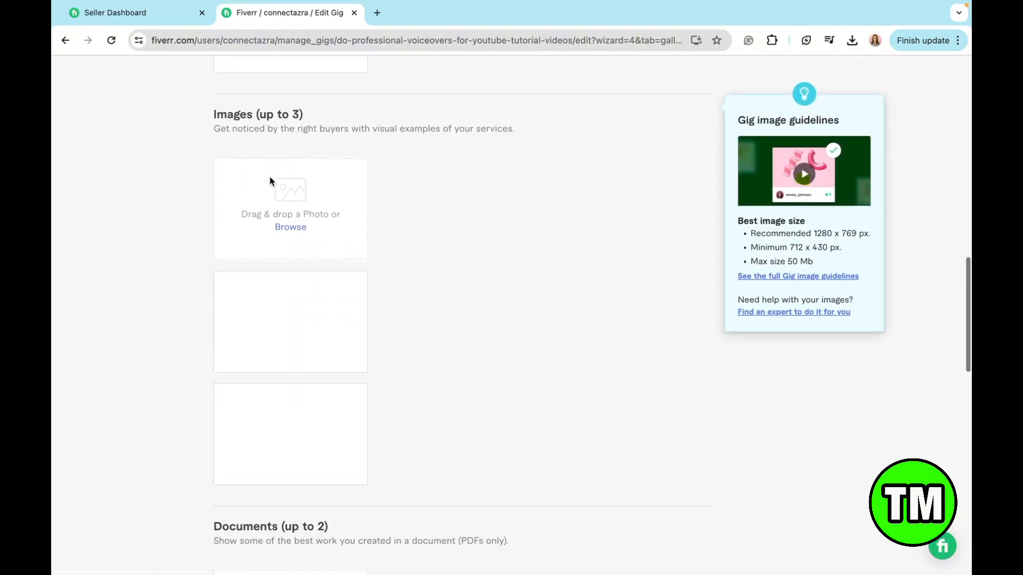
pyautogui.scroll(-8, 270, 180)
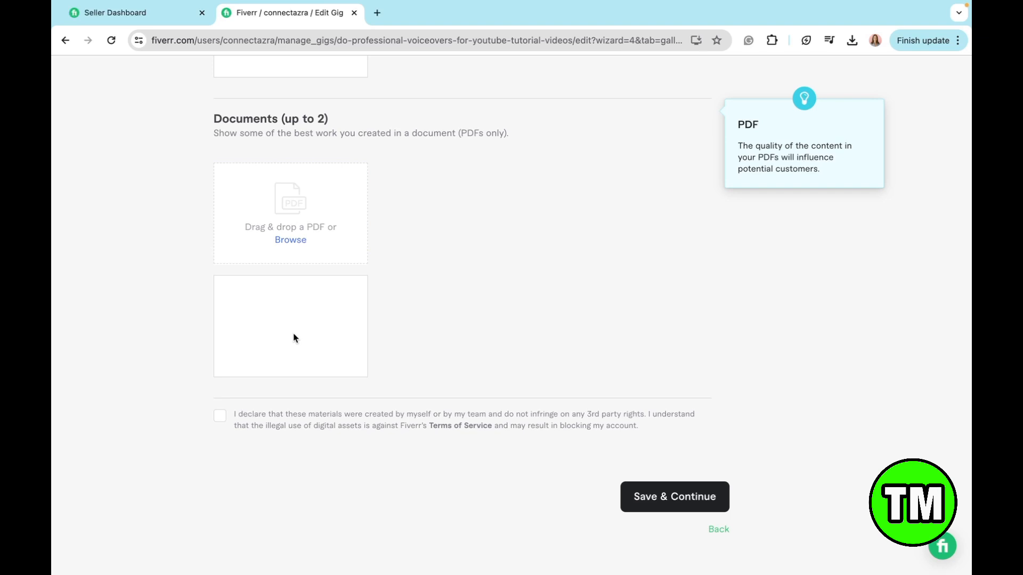
pyautogui.click(220, 418)
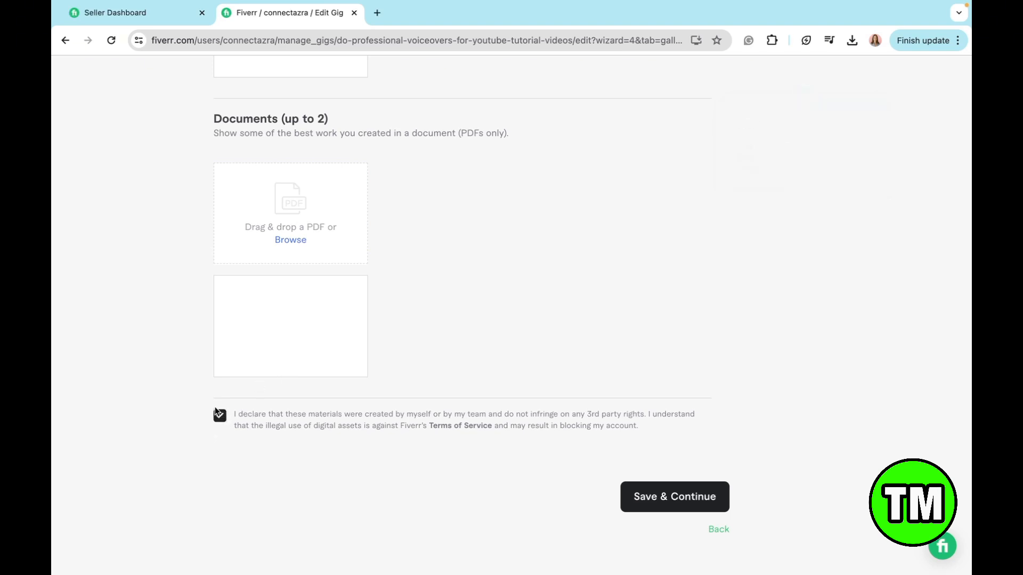
# Try to save the Gig gallery and continue to the publish stage.
pyautogui.scroll(1, 407, 450)
pyautogui.scroll(3, 490, 356)
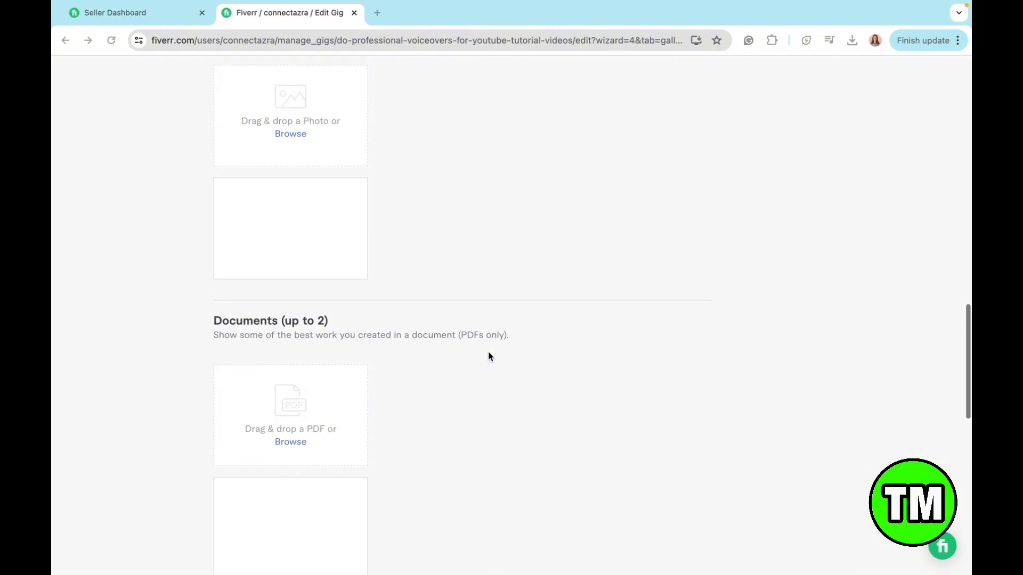
pyautogui.scroll(-3, 491, 356)
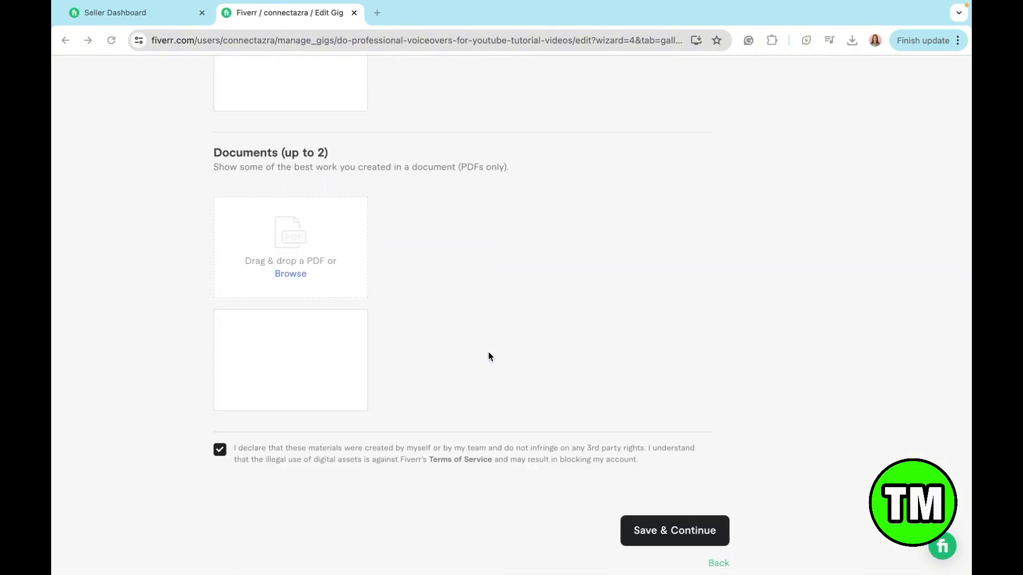
pyautogui.click(659, 530)
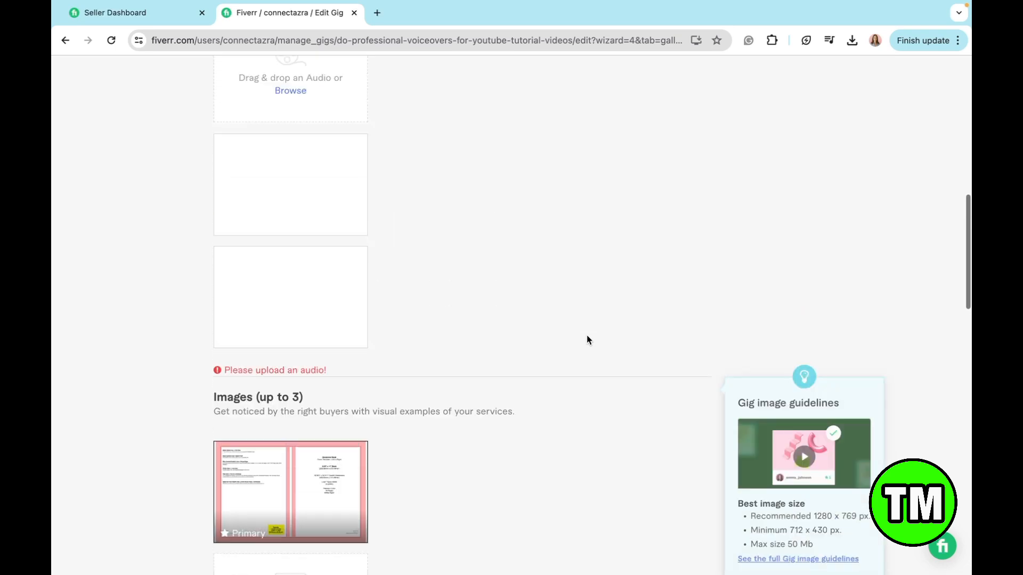